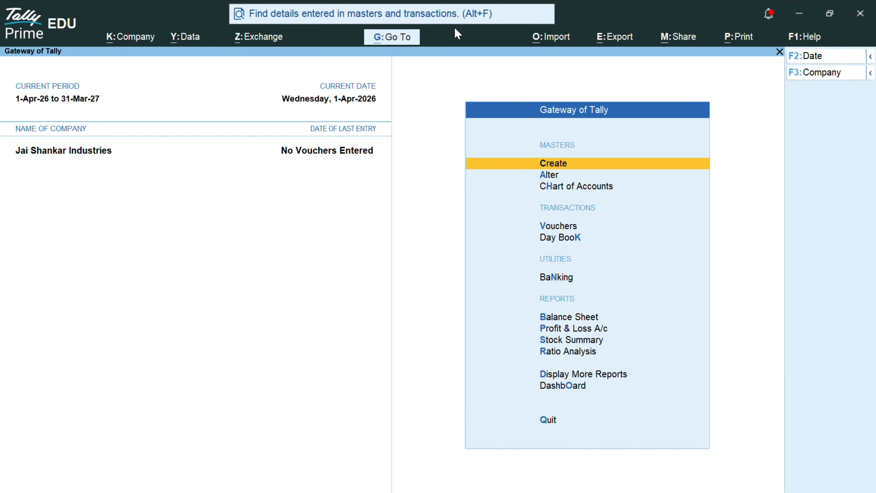
key("v")
key("F9")
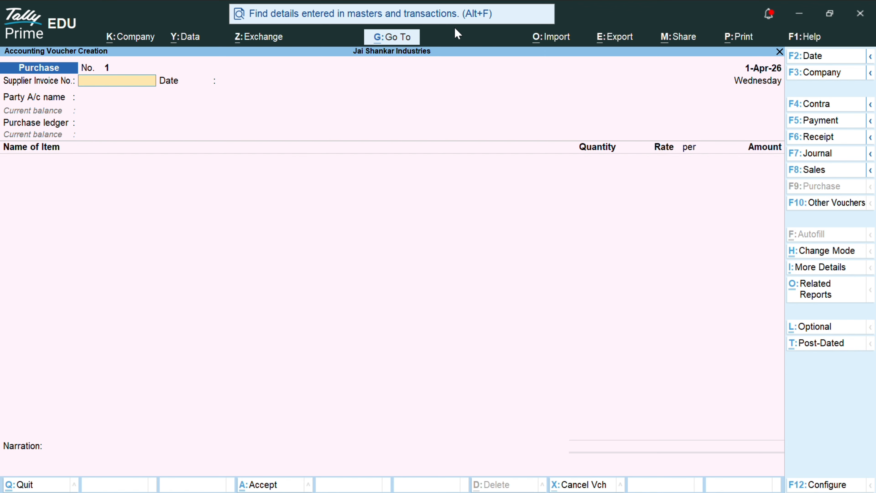
key("Escape")
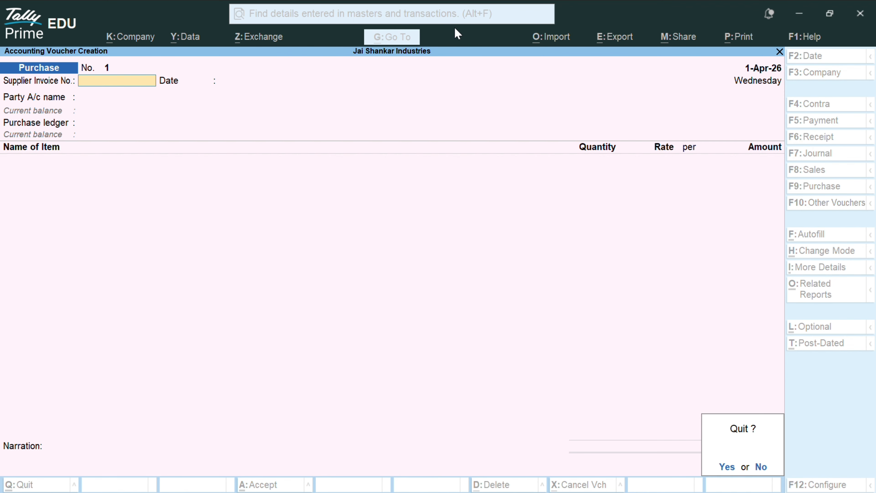
key("Return")
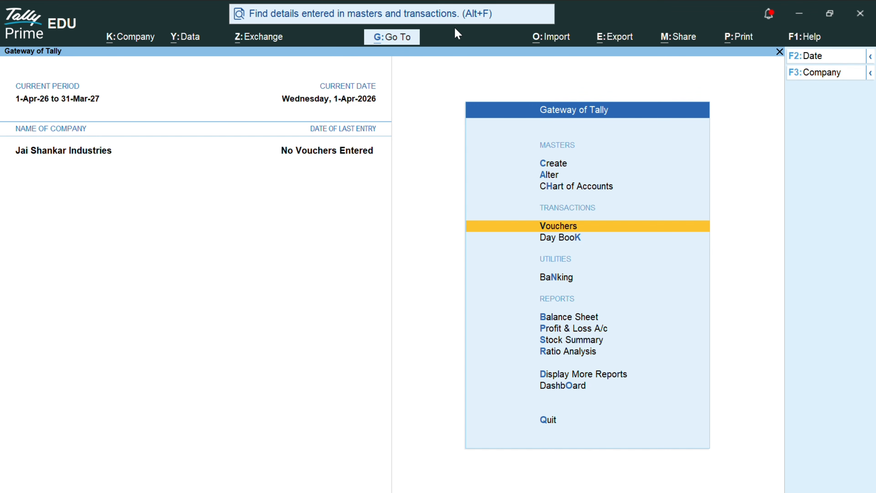
Step: Open the company features, review the GST registration details under Enable Goods and Services Tax, and accept them
key("F11")
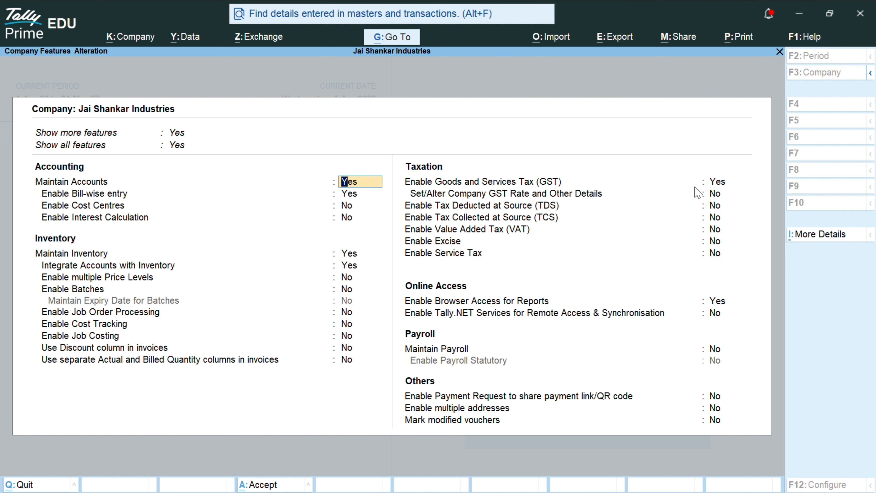
left_click(717, 186)
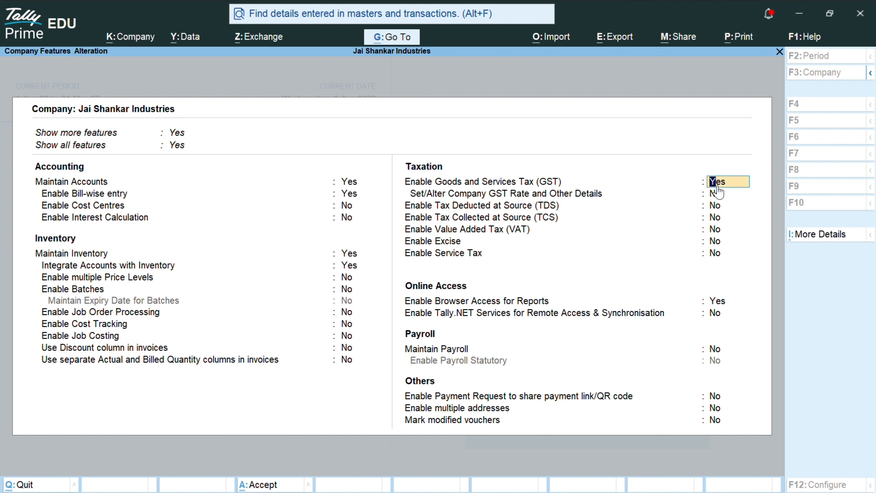
key("Return")
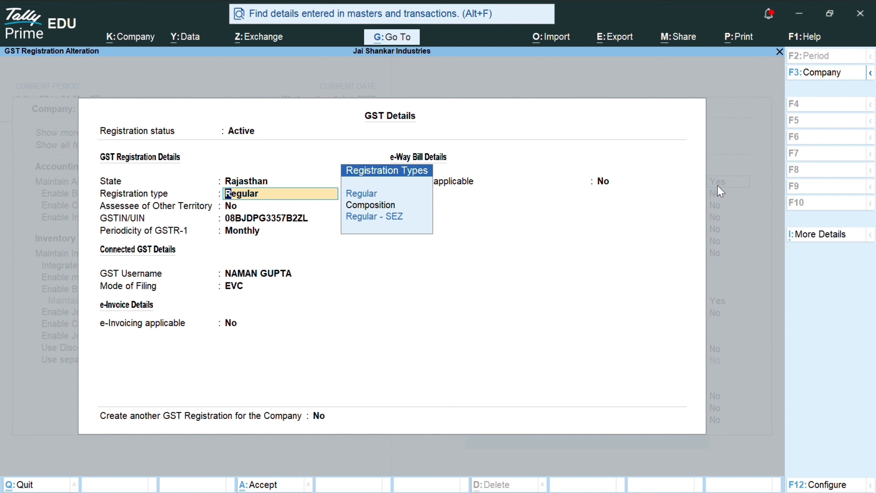
key("ctrl")
key("ctrl+a")
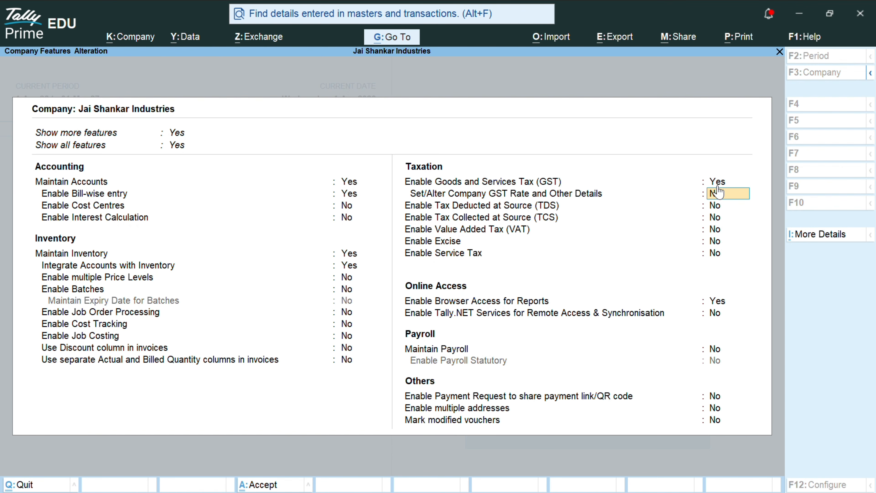
Step: Set Set/Alter Company GST Rate and Other Details to Yes, review the HSN/SAC and GST rate settings, and quit that screen
type("y")
key("Return")
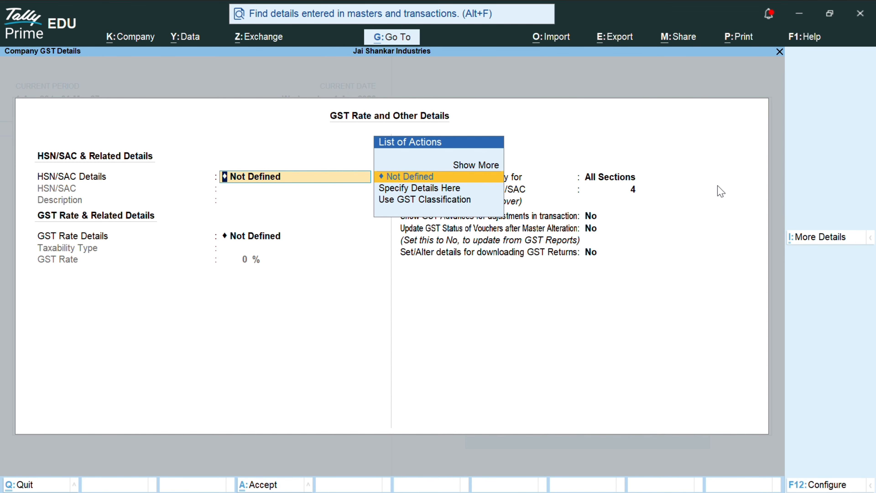
key("Escape")
key("Escape")
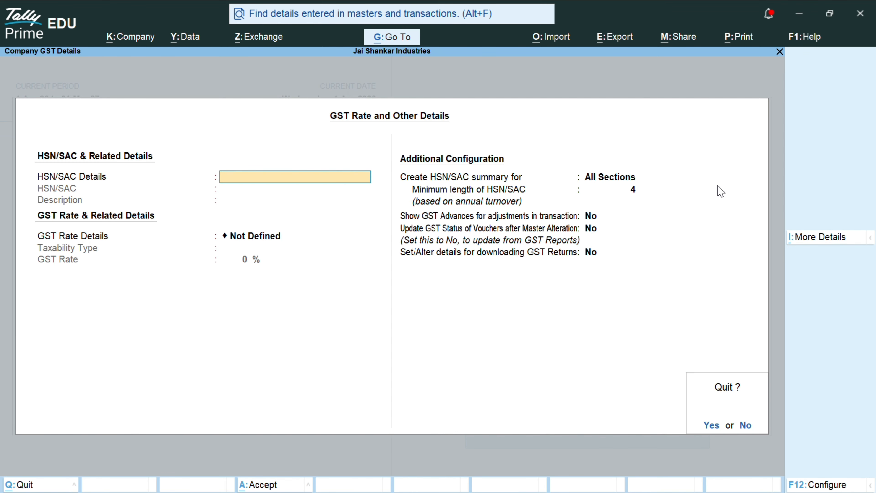
key("y")
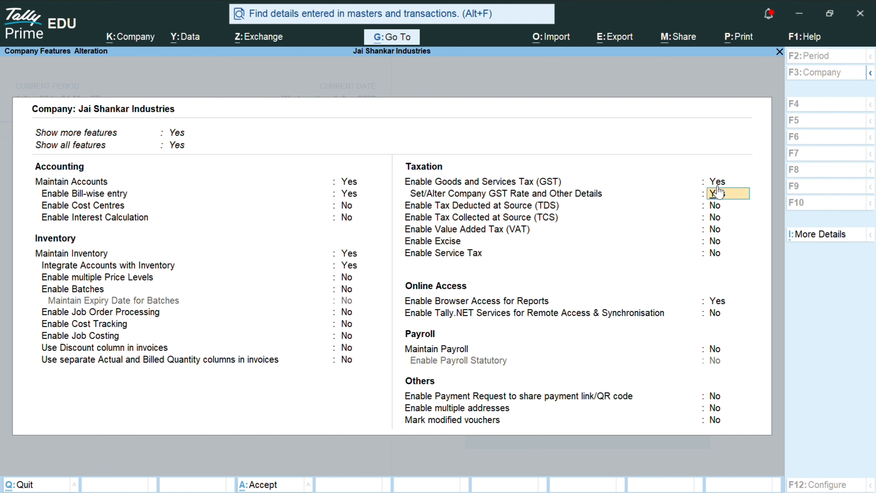
Step: Accept the company GST rate details, set Set/Alter Company GST Rate and Other Details to No, and save the company features
left_click(718, 193)
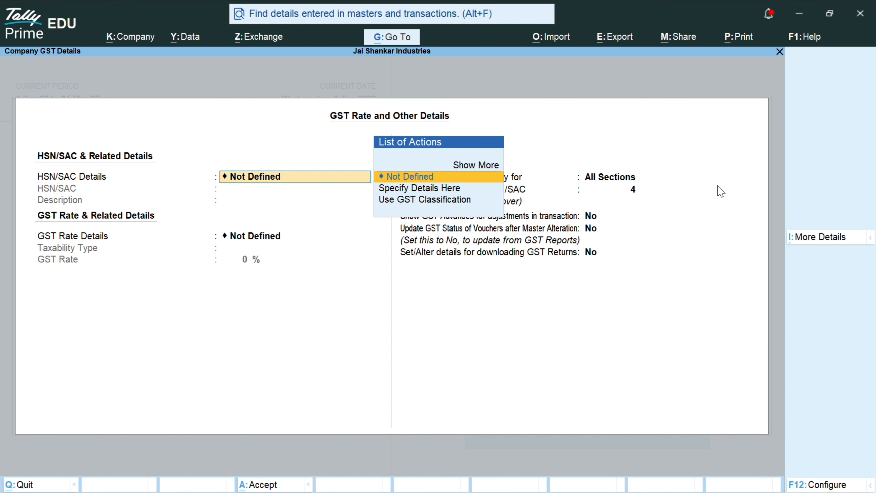
key("ctrl+a")
type("n")
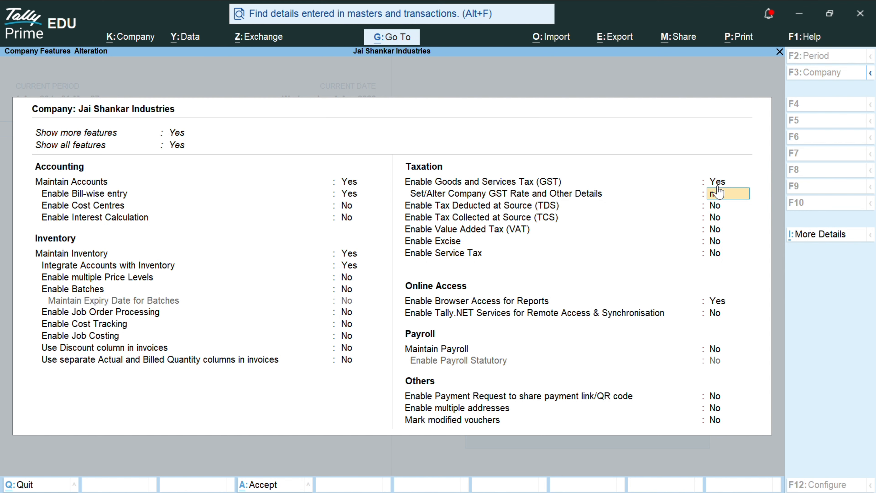
key("Return")
key("ctrl+a")
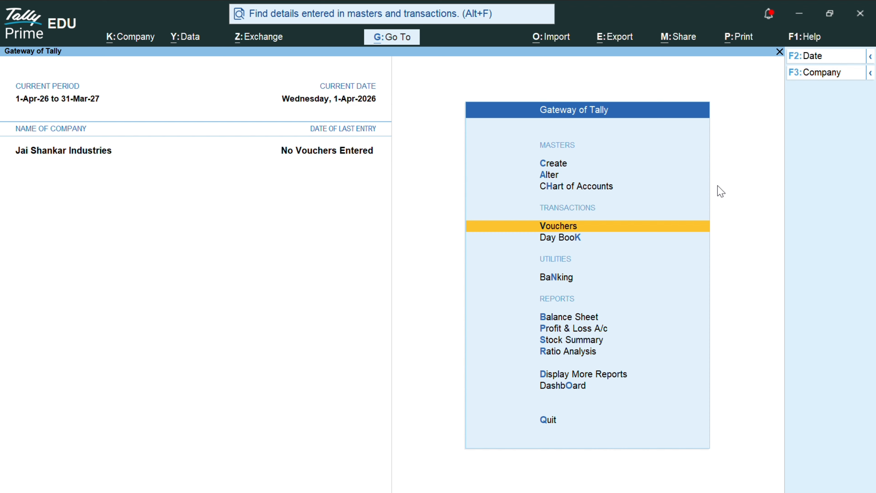
Step: Start a purchase voucher with blank supplier invoice number and date, and choose Gupta Traders as the party account
key("Return")
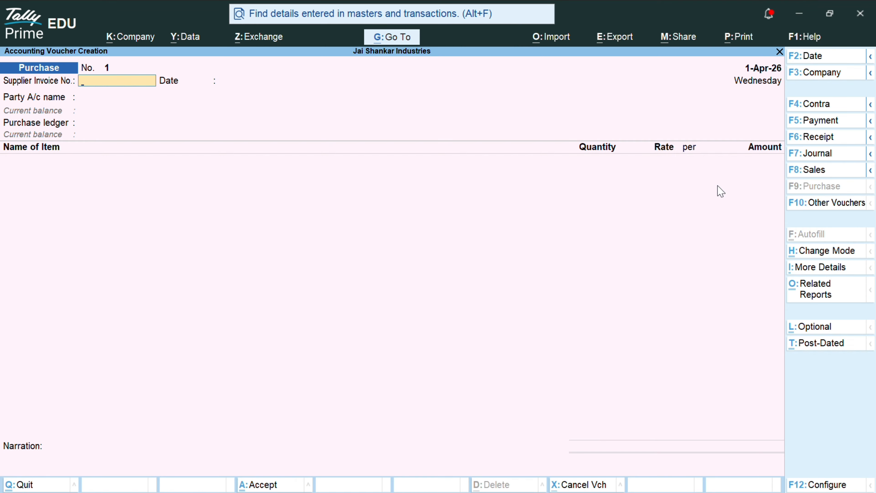
key("Return")
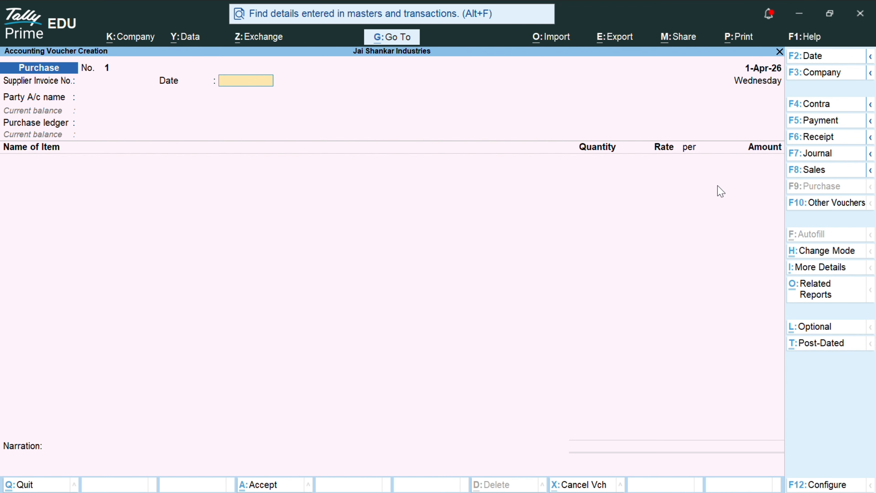
key("Return")
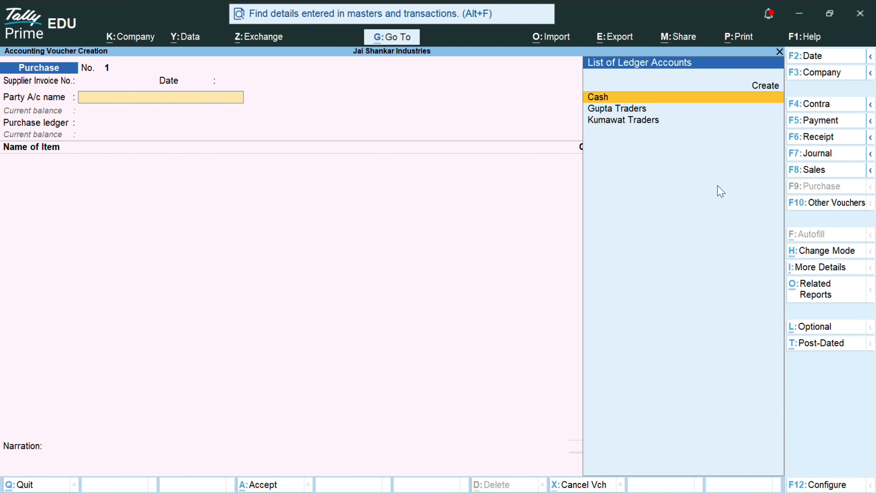
key("Down")
key("Return")
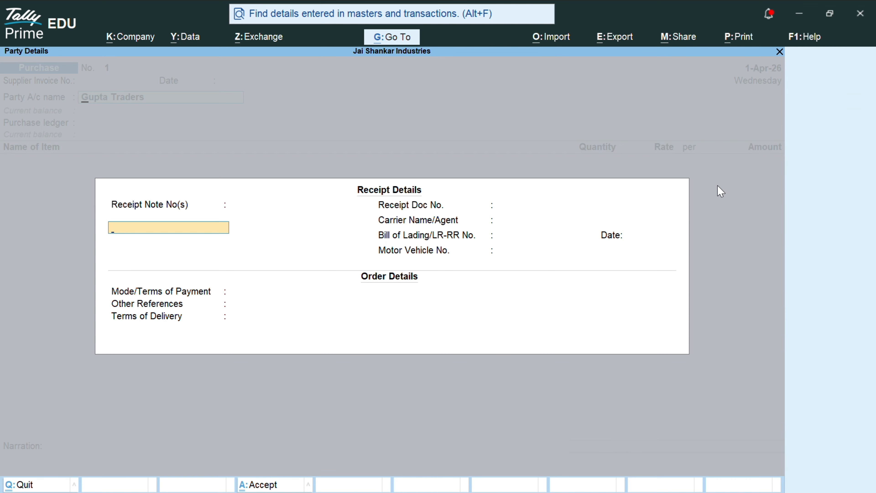
Step: Review the Gupta Traders ledger from the voucher, accept it, and accept the voucher's party details
key("Escape")
key("ctrl+Return")
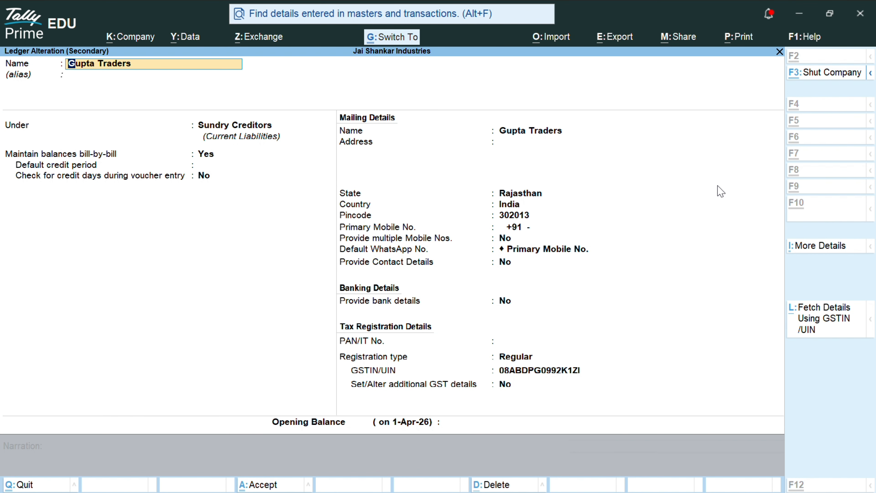
key("ctrl+a")
key("Escape")
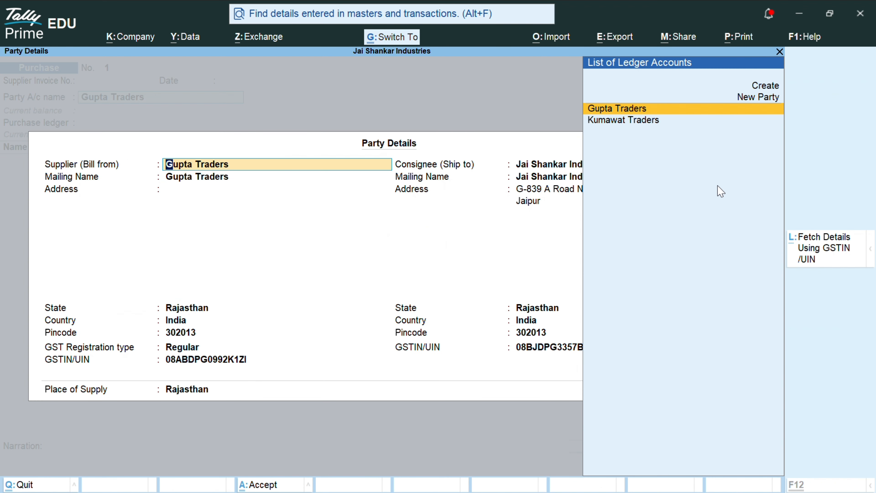
key("ctrl+a")
Step: Create a purchase ledger named Purchase under Purchase Accounts, with ledger type Not Applicable, and use it in the voucher
key("Return")
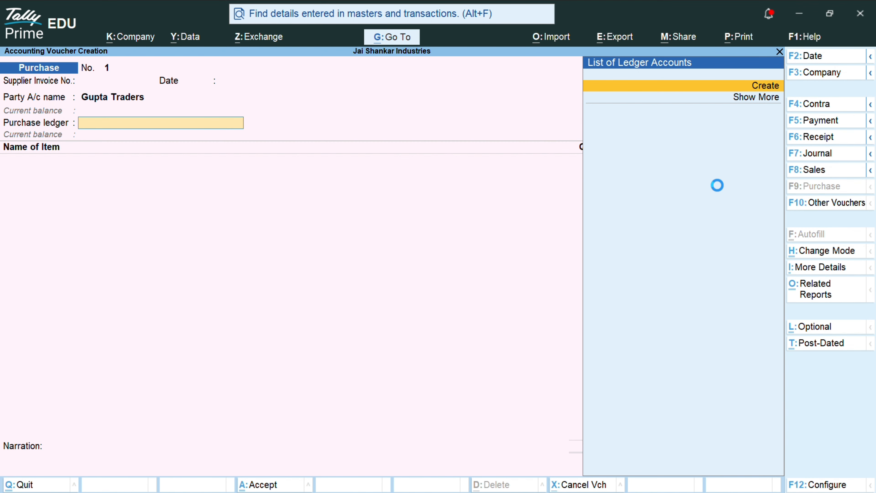
type("Purchase")
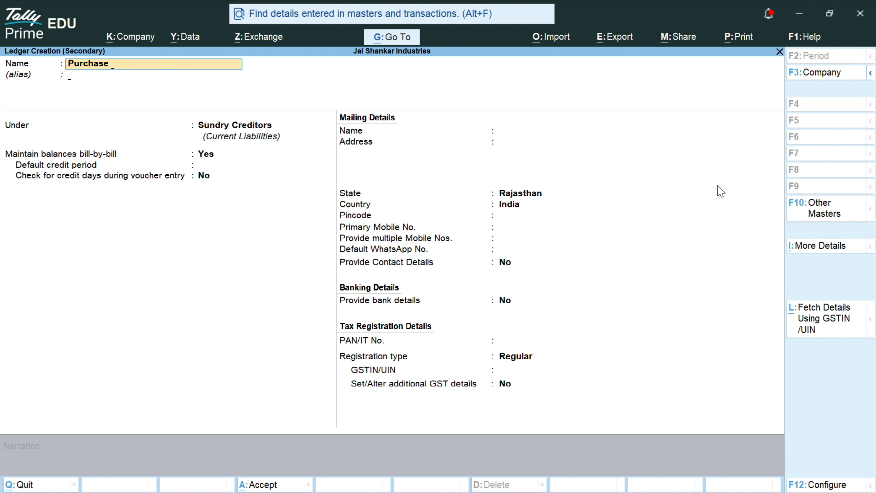
key("Return")
key("Return")
type("pur")
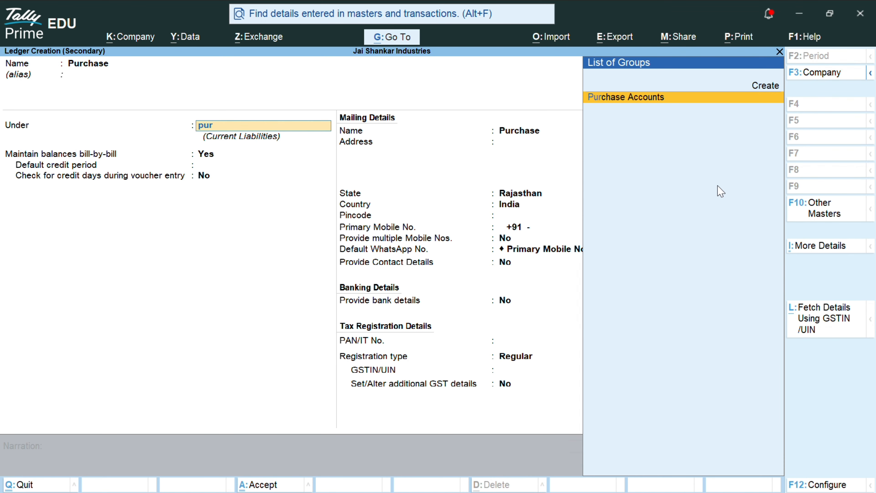
key("Return")
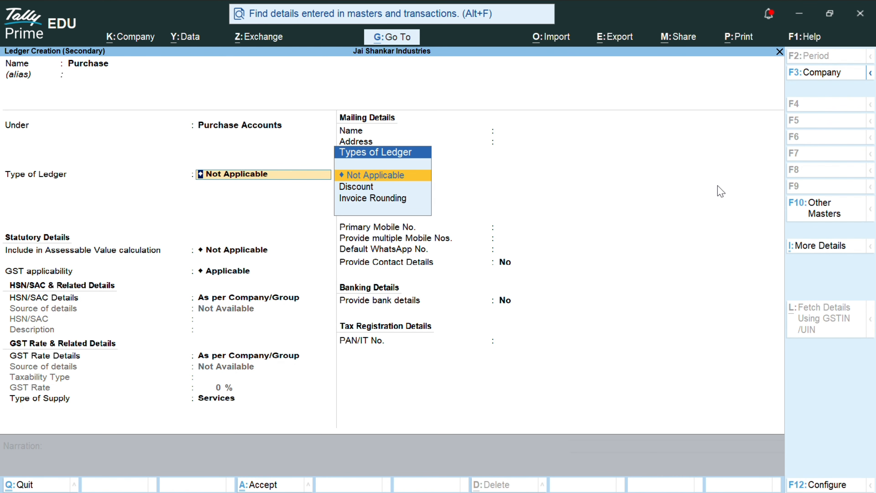
key("ctrl")
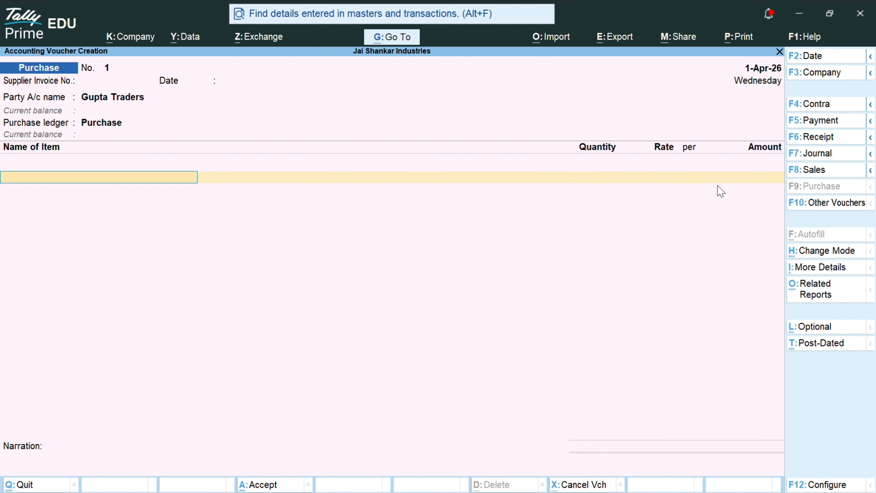
Step: Reopen the Purchase ledger from the voucher to check its GST settings, and accept it
key("BackSpace")
key("ctrl+Return")
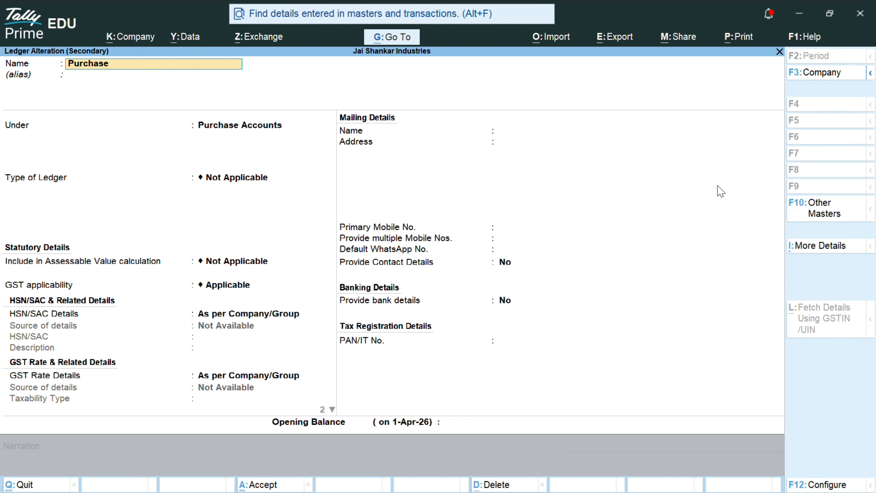
key("ctrl")
key("ctrl+a")
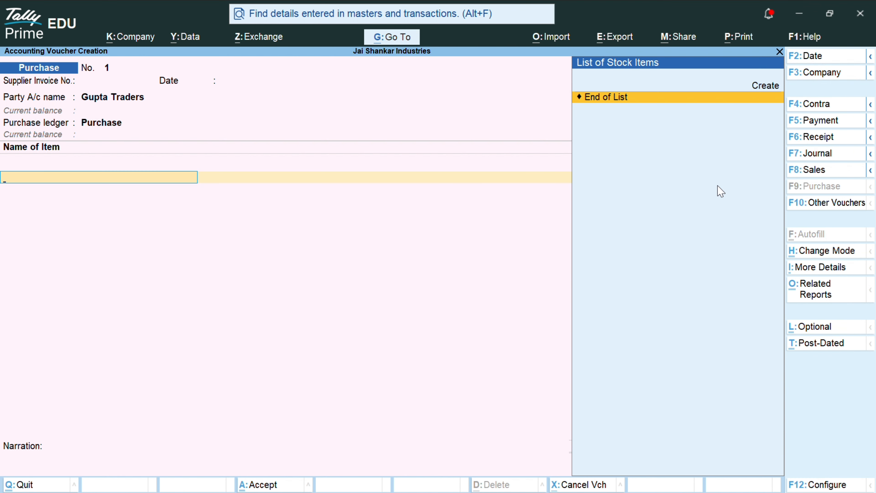
Step: Start creating a stock item named Rice under the Primary group from the voucher's item list
key("Up")
key("Return")
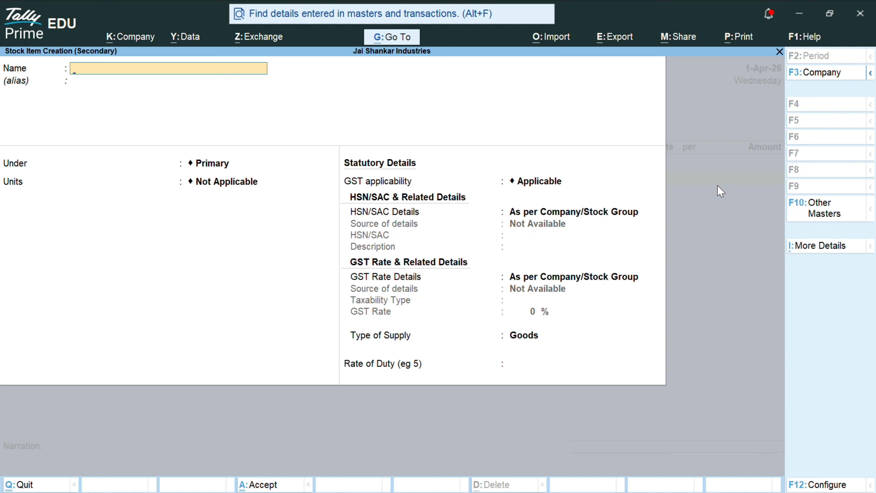
type("Rice")
key("Return")
key("Return")
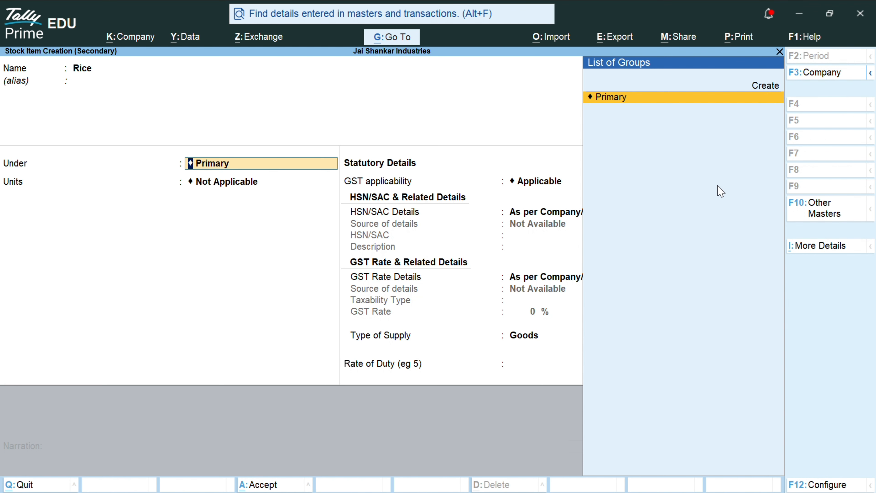
key("Return")
Step: Create a simple unit for Rice with symbol kg., formal name Kilogarms and unit quantity code KGS-KILOGRAMS
key("Up")
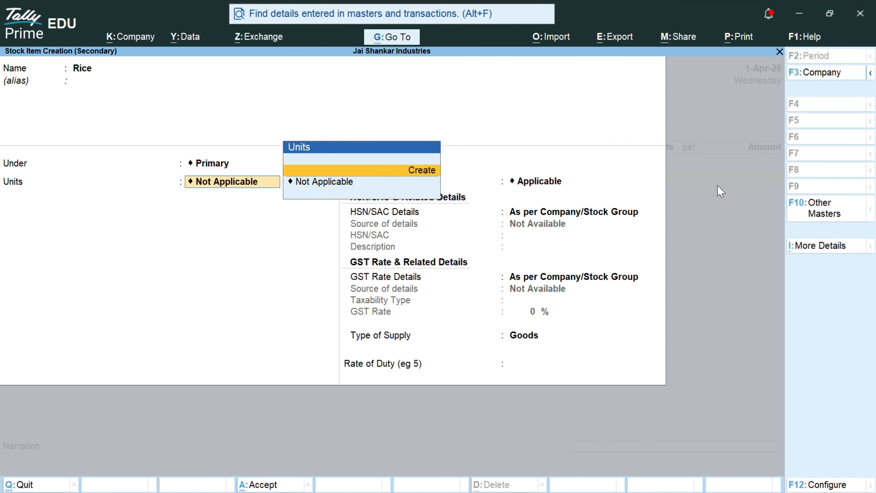
key("Return")
type("kg.")
key("Return")
type("K")
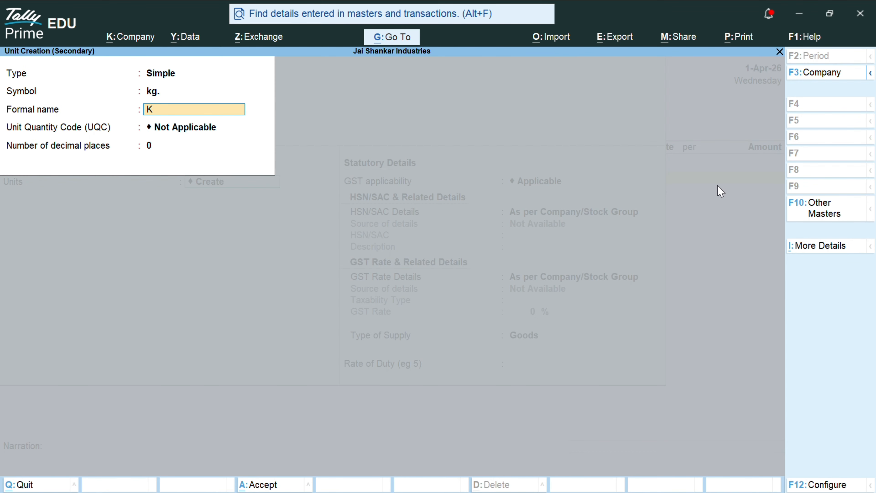
type("iglo")
key("BackSpace")
key("BackSpace")
key("BackSpace")
type("logrm")
key("BackSpace")
key("BackSpace")
type("rms")
key("Return")
type("kgs")
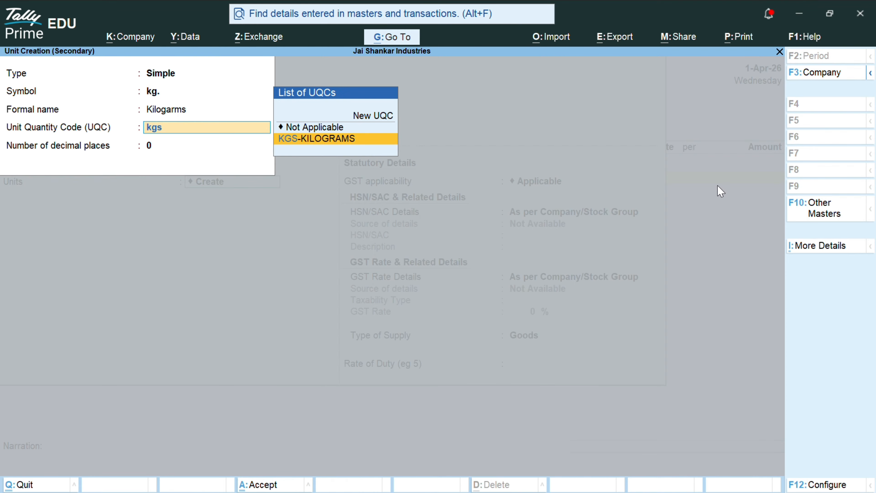
key("Return")
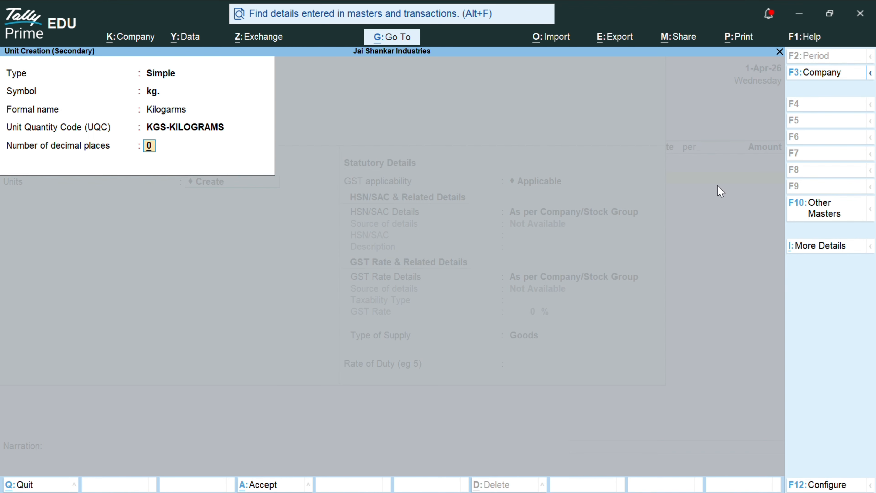
Step: Correct the unit's formal name to Kilograms and keep KGS-KILOGRAMS as its unit quantity code
key("Up")
key("Up")
type("Kil")
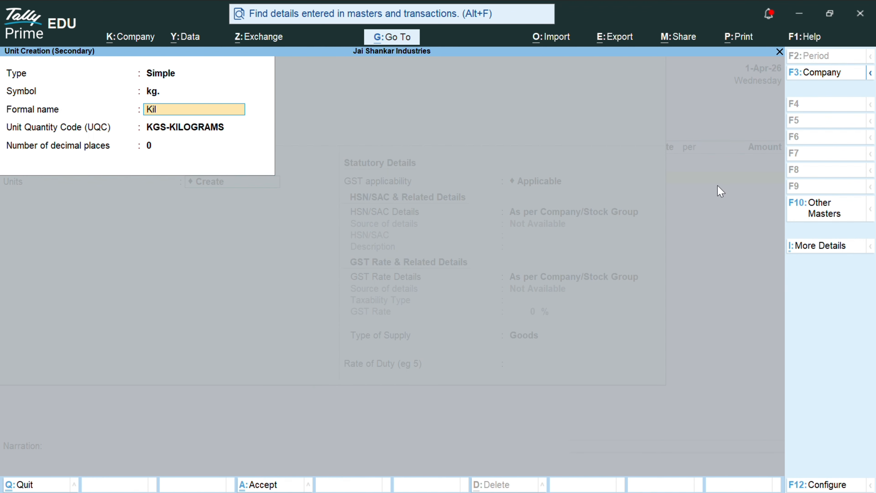
type("ograms")
key("Return")
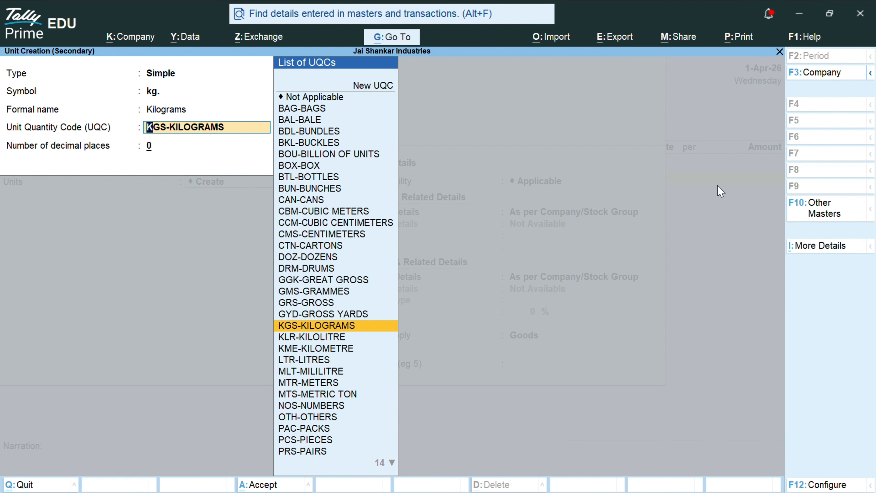
key("Return")
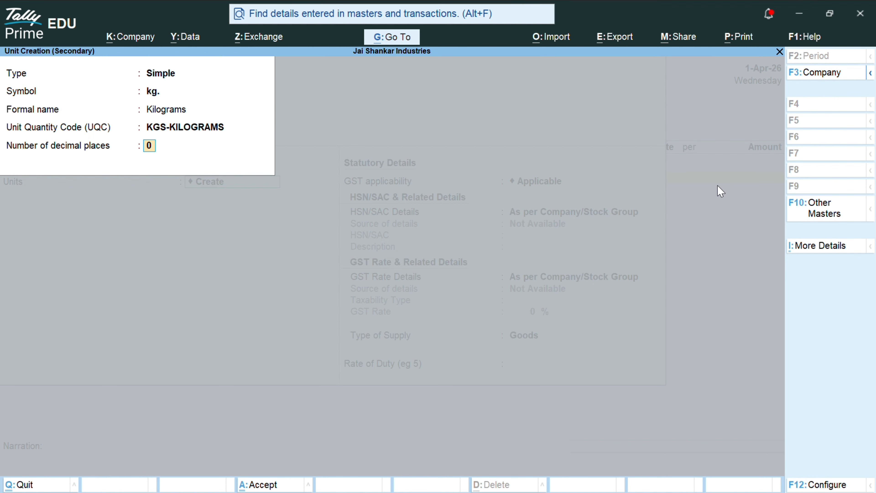
Step: Save the kg. unit with 2 decimal places, and keep Rice's standard rates at No and GST applicability at Applicable
type("2")
key("Return")
key("Return")
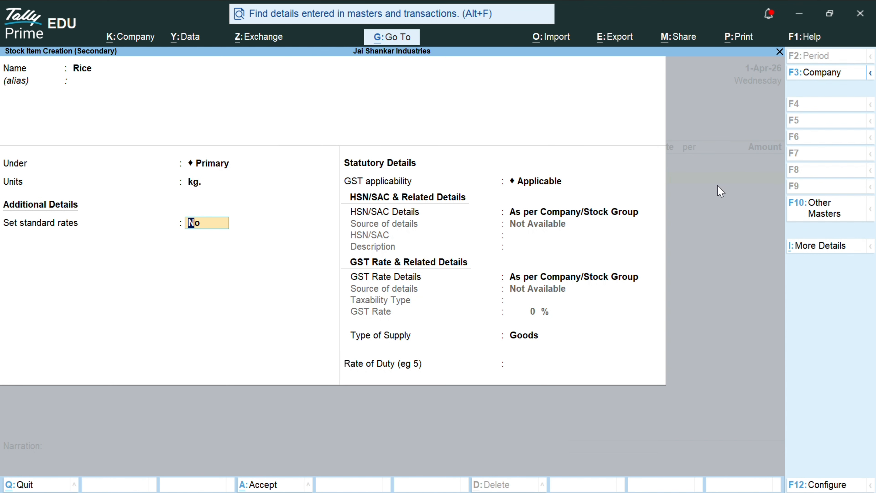
key("Return")
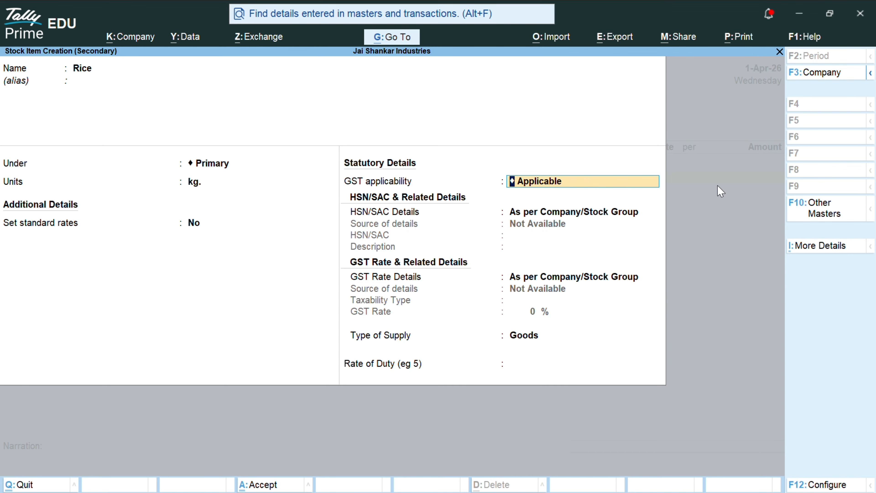
key("Return")
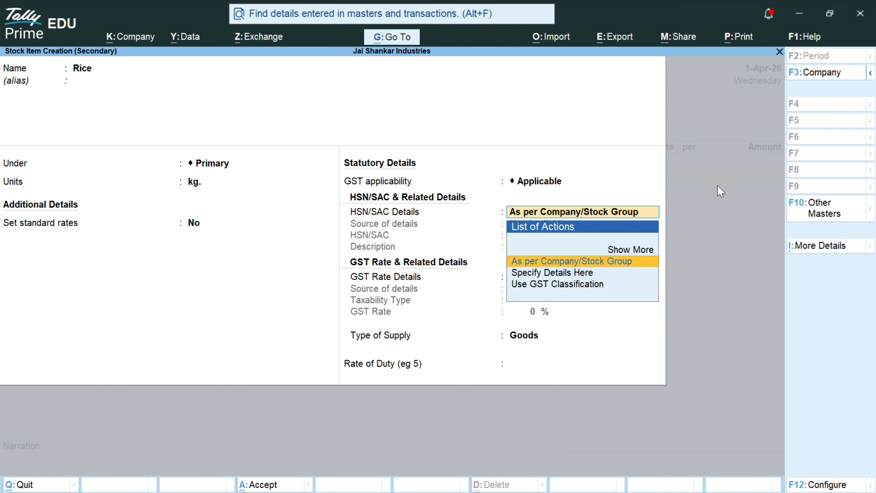
key("Down")
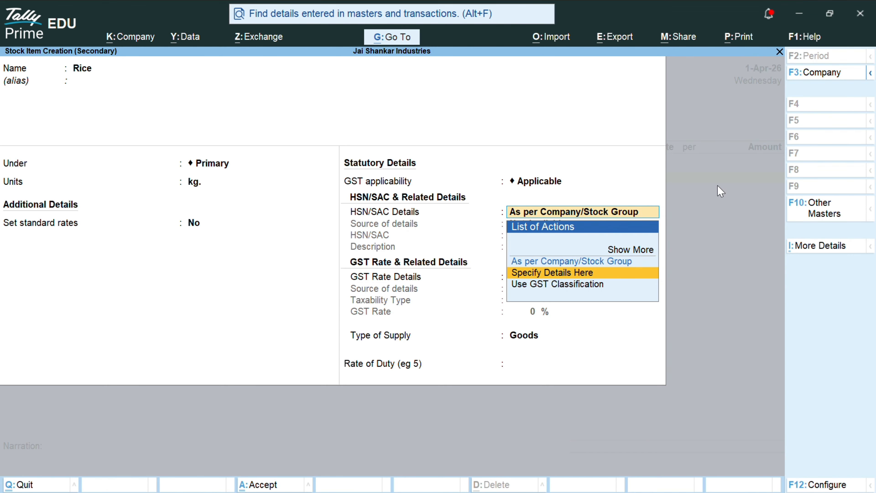
key("Return")
key("BackSpace")
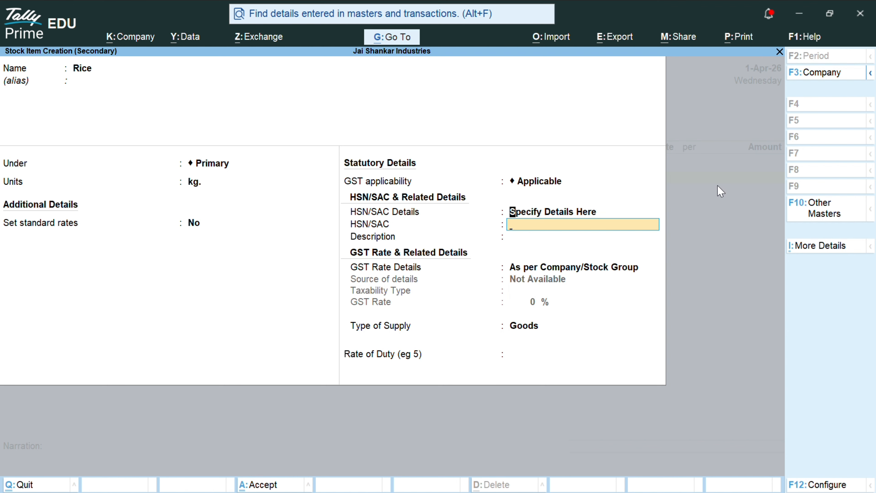
key("Up")
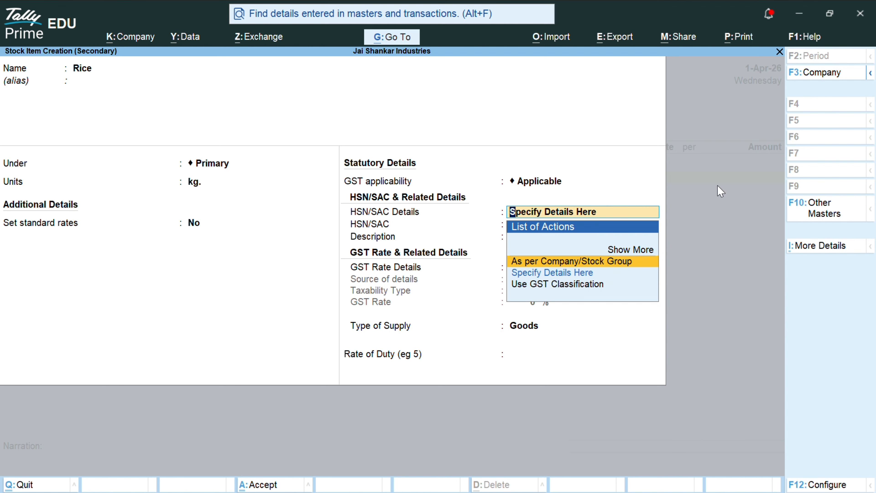
key("Return")
key("BackSpace")
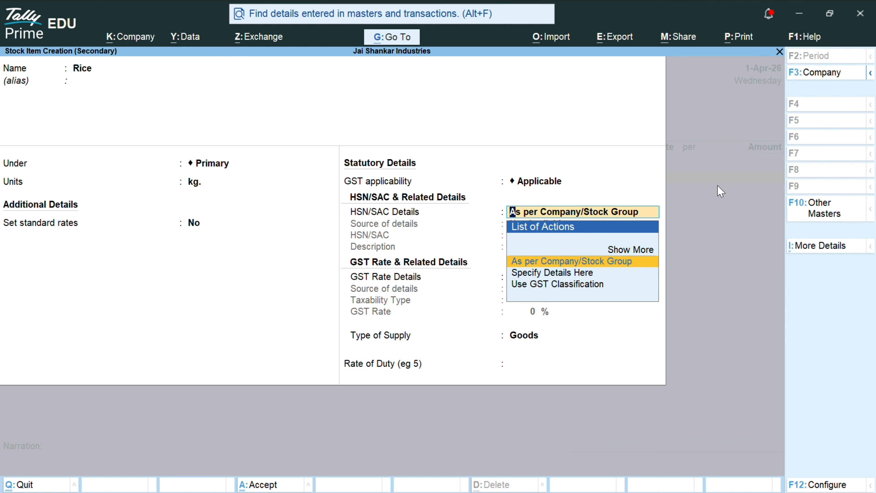
Step: Open the company's GST rate and other details via Set/Alter Company GST Rate in the company features, and accept them as they are
key("F11")
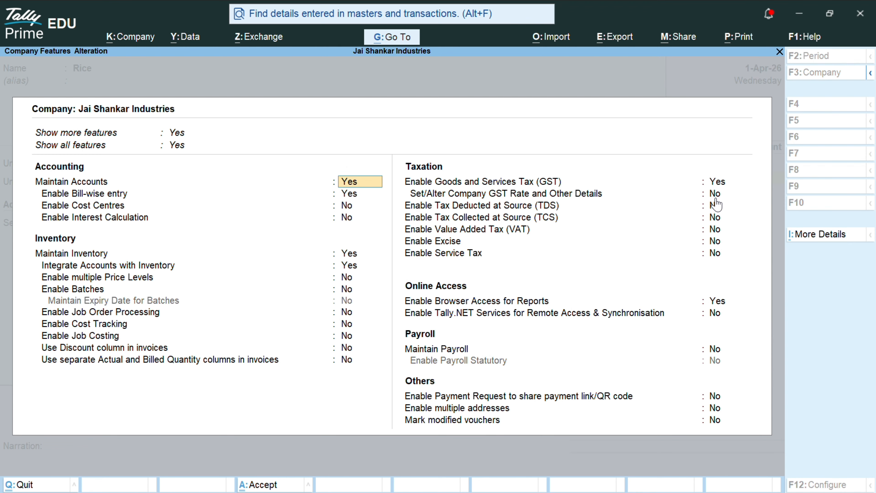
left_click(715, 197)
type("y")
key("Return")
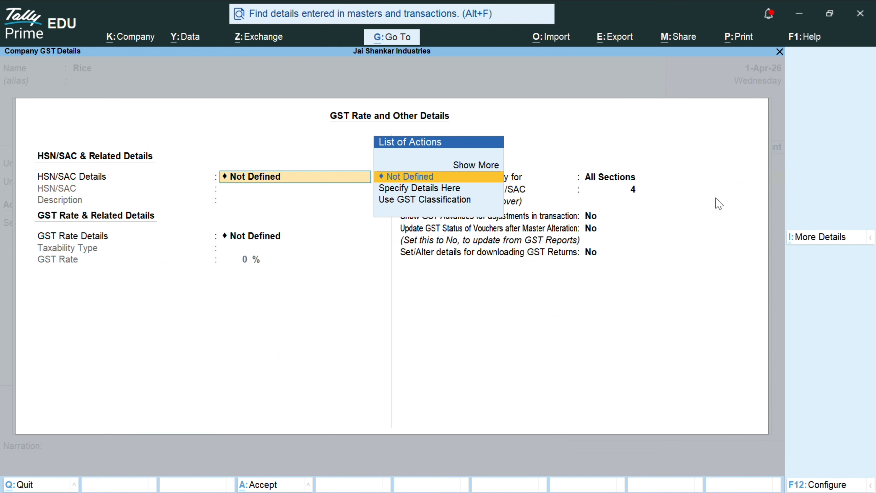
key("ctrl+a")
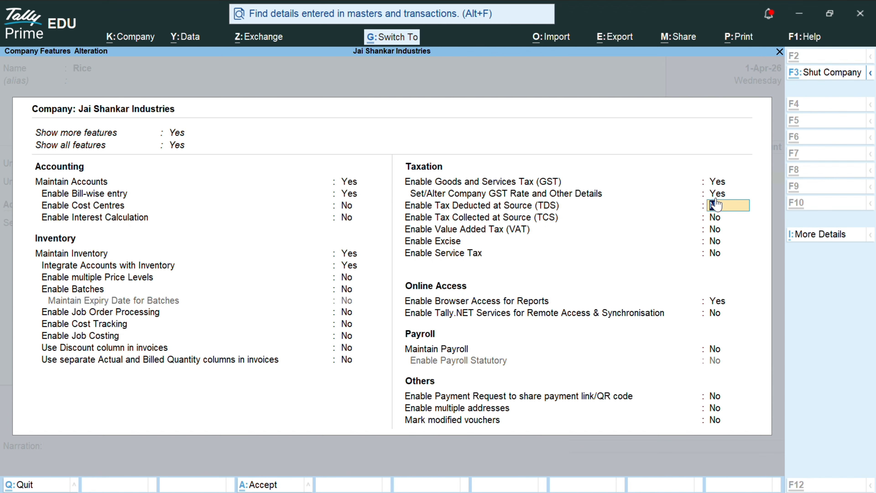
key("ctrl+a")
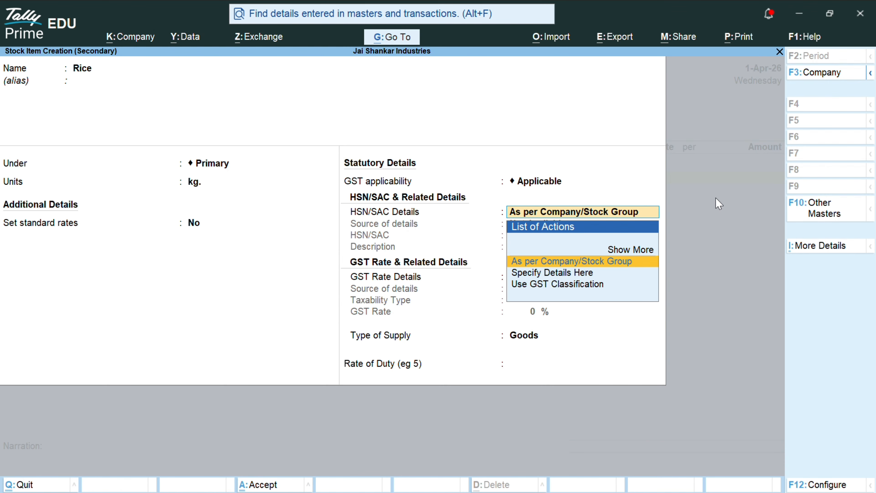
Step: Specify Rice's HSN/SAC details directly in the stock item, with code 100610 and description Rice
key("Down")
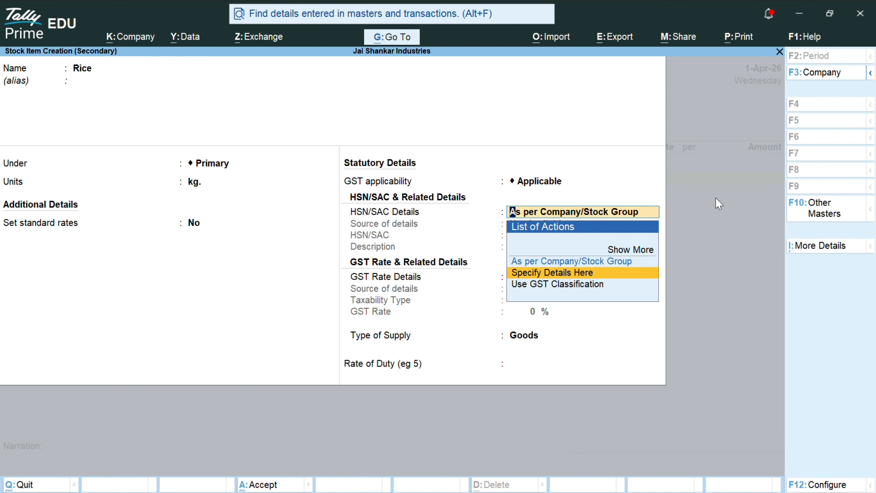
key("Return")
key("alt+Tab")
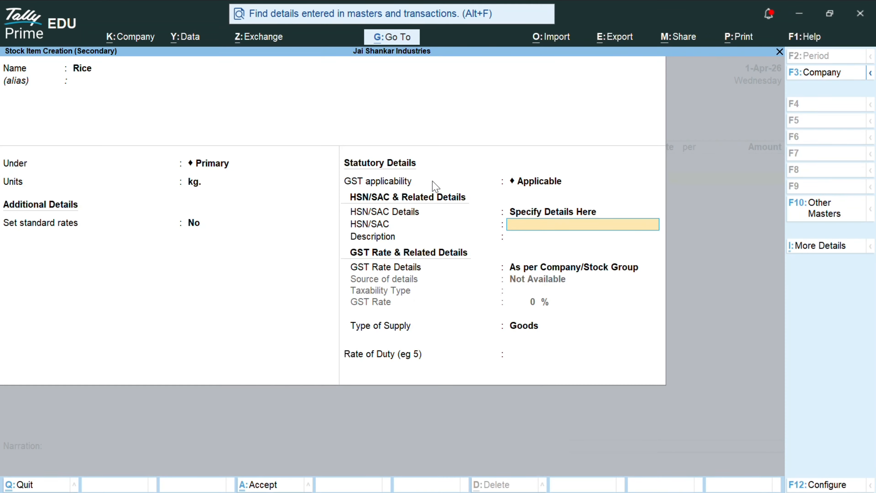
type("100610")
key("Return")
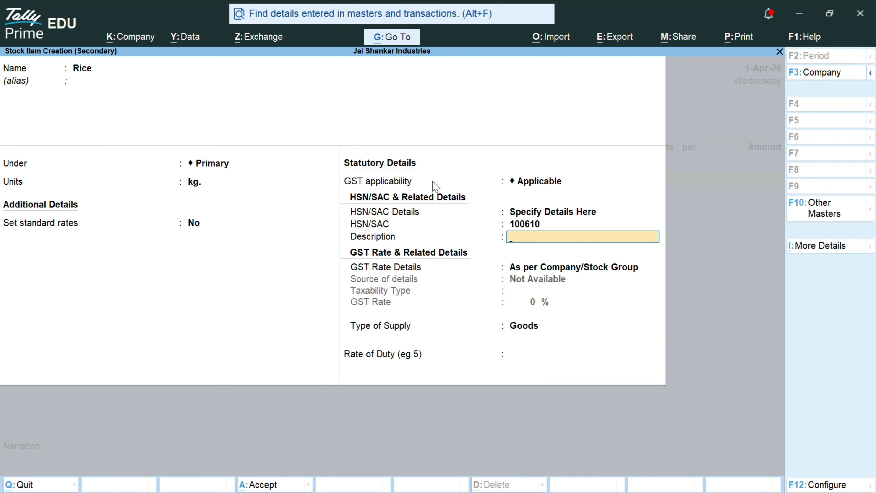
type("Rice")
key("Return")
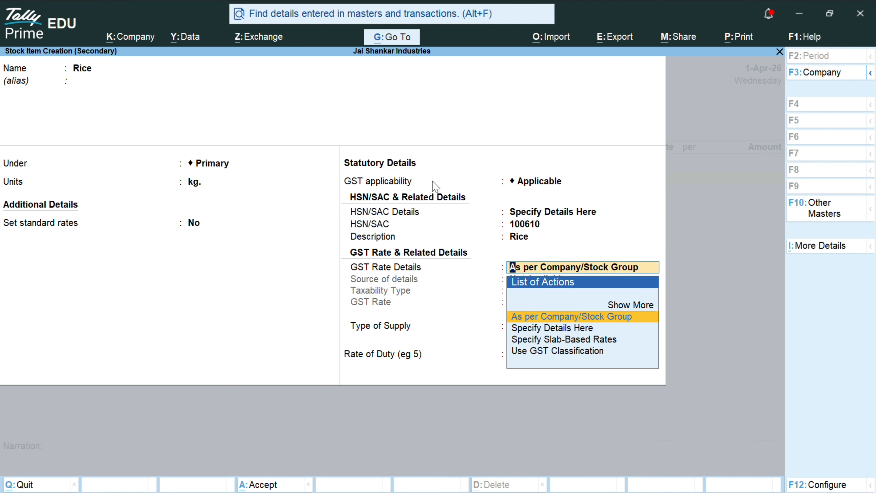
key("BackSpace")
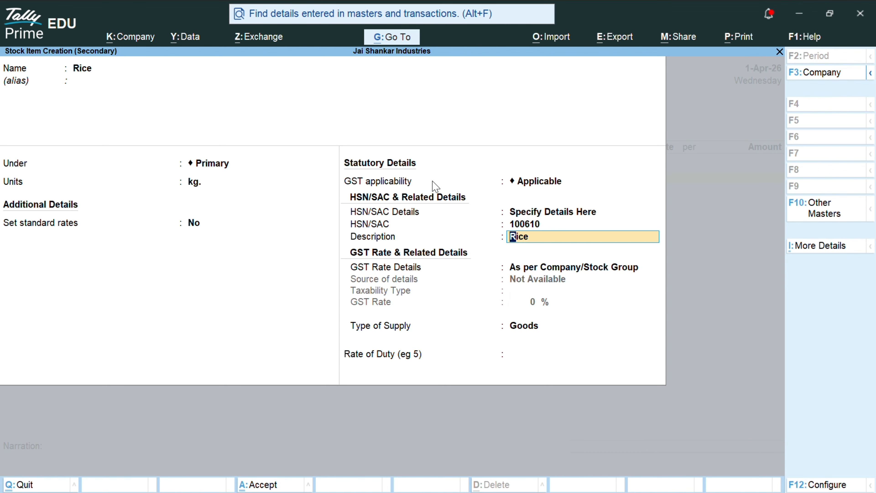
key("Return")
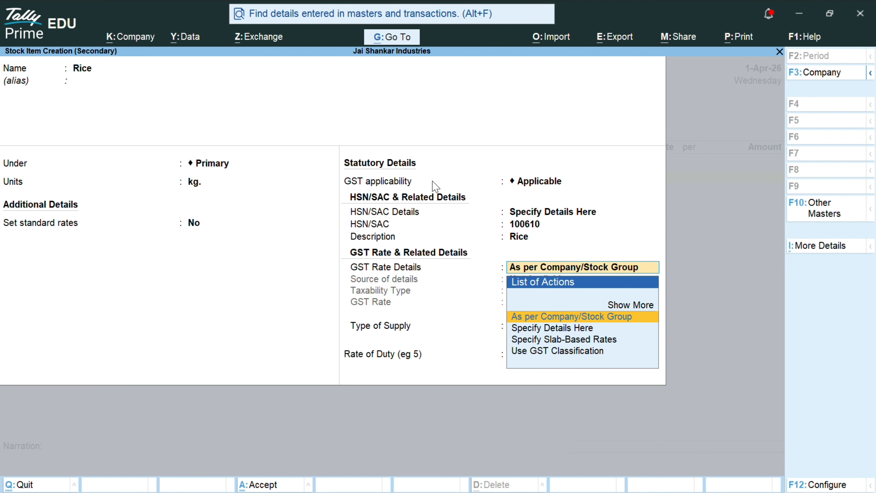
Step: Specify Rice's GST rate details as Taxable at 5% with supply type Goods, and save the stock item
key("Down")
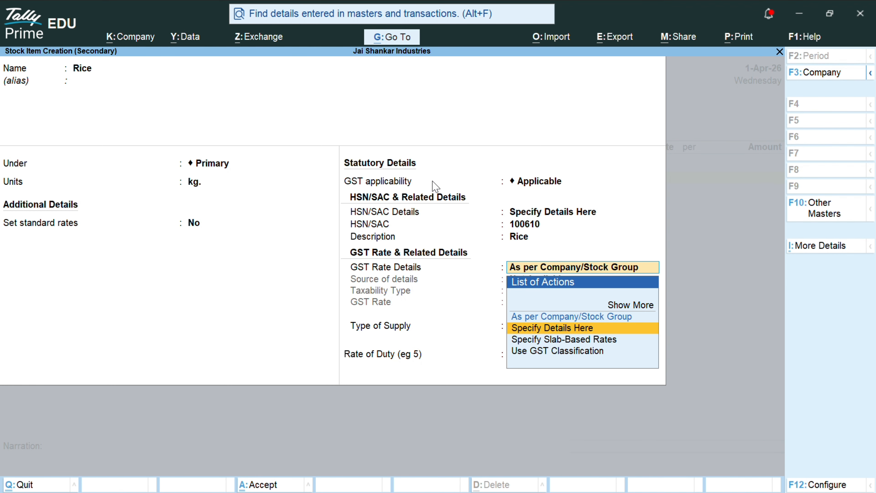
key("Return")
key("Return")
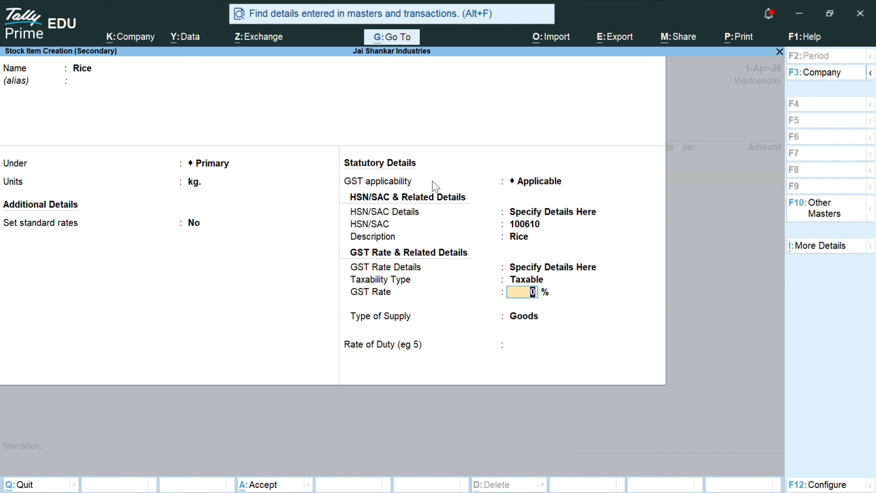
type("5")
key("Return")
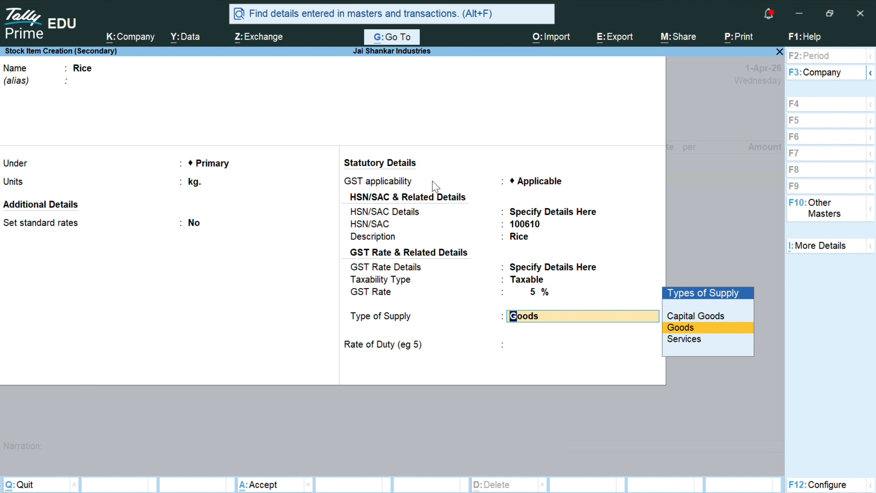
key("Return")
key("ctrl+a")
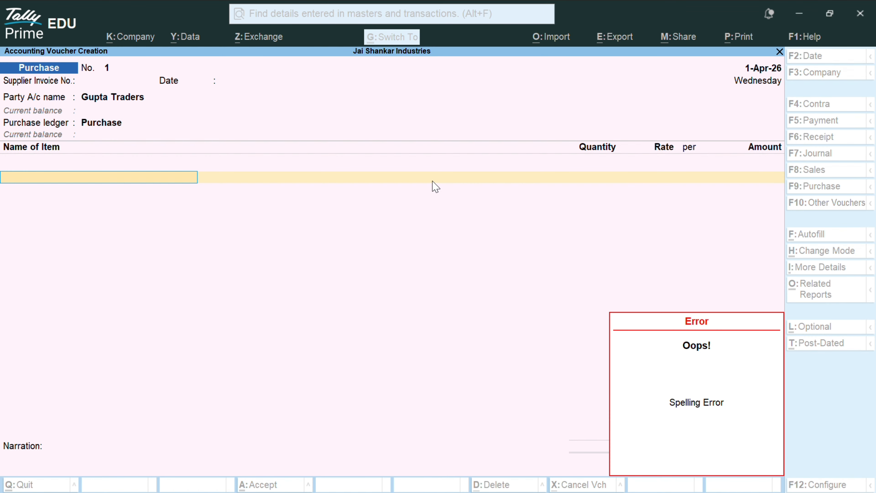
Step: Enter Rice as the voucher's item without a description, with quantity 1000 kg. and rate 40 per kg
type("Ri")
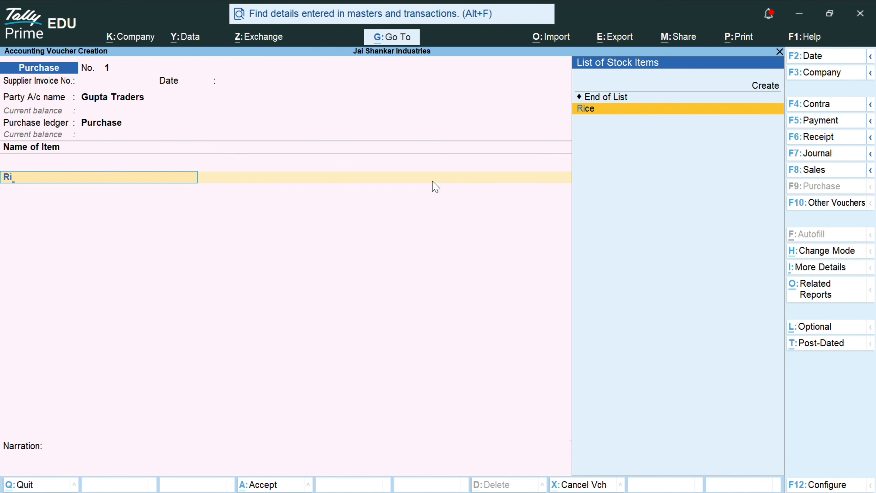
key("Return")
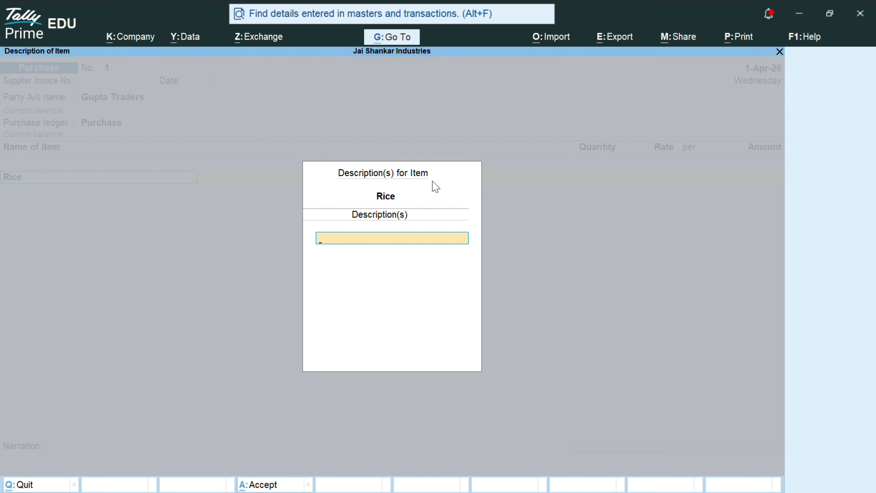
key("Return")
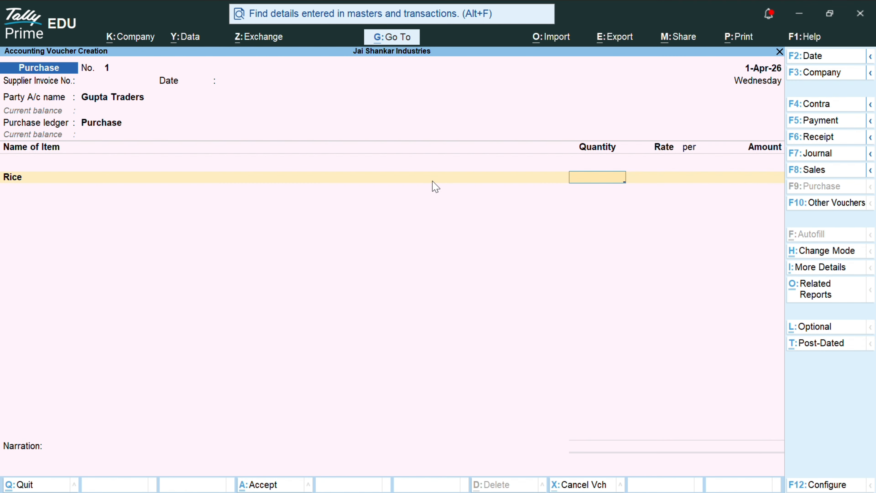
type("1000")
key("Return")
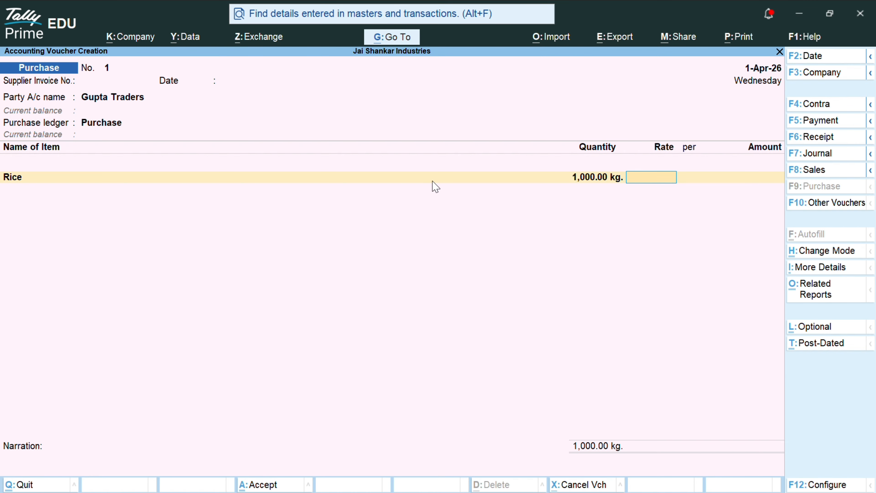
type("40")
key("Return")
key("Return")
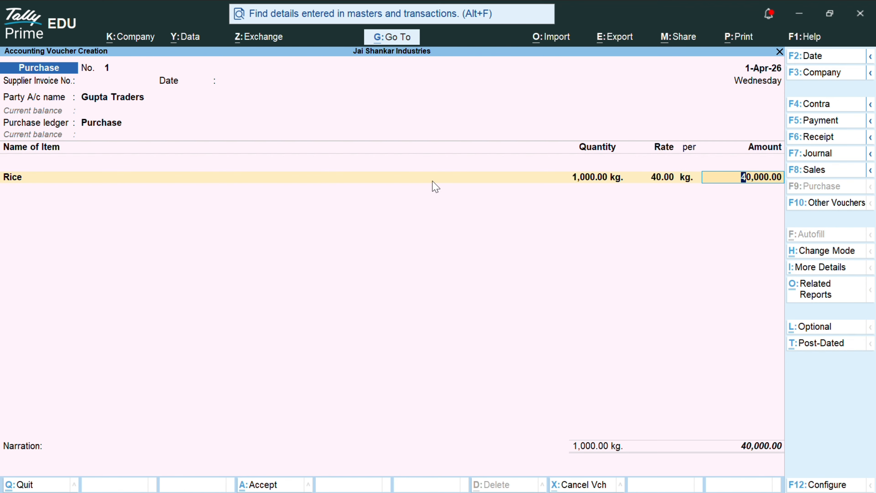
Step: Accept the Rice amount with its GST rate and HSN/SAC details as per Masters/Company, and end the item list
key("Return")
key("Return")
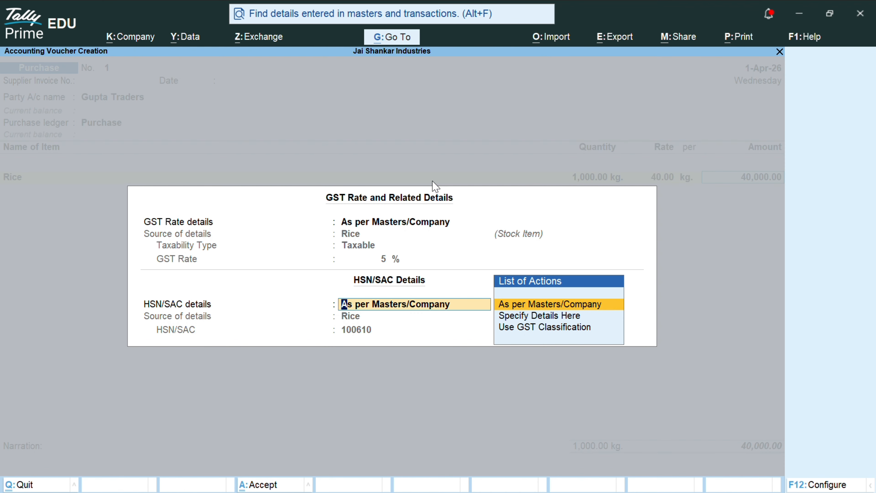
key("Return")
key("Return")
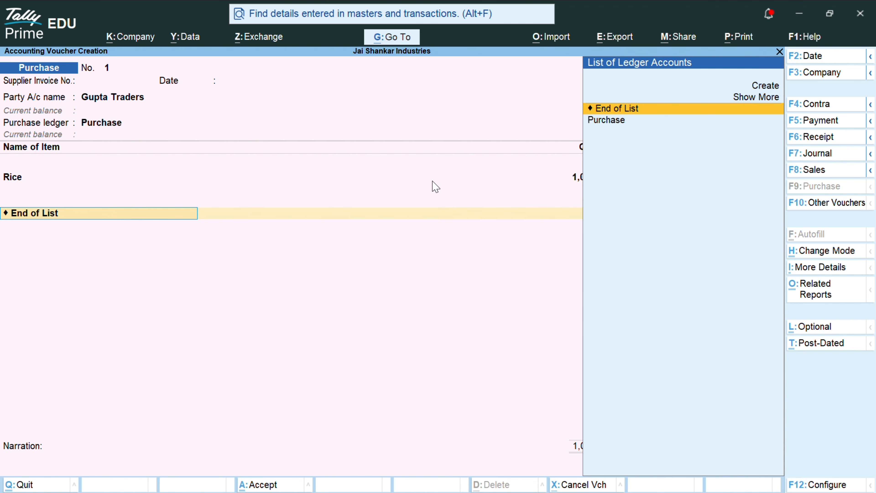
Step: Start creating a ledger named CGST INPUT under Duties & Taxes from the voucher's ledger list
key("Up")
key("Up")
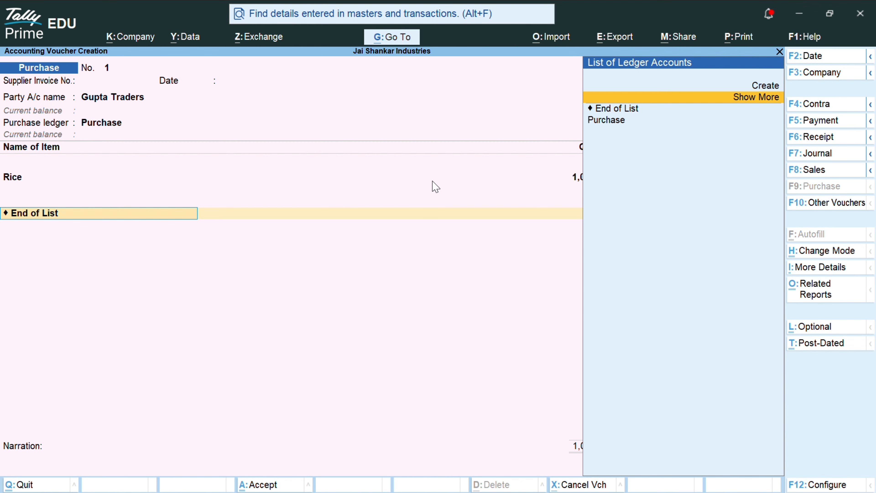
key("alt+c")
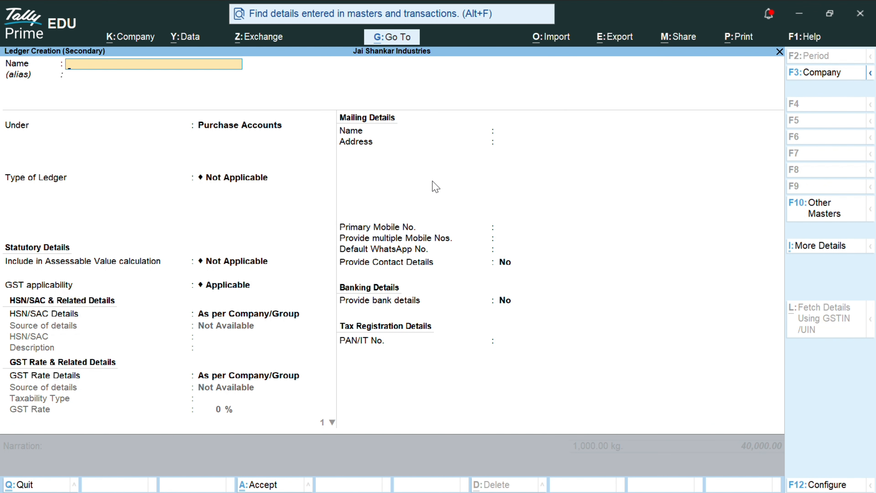
type("CGST INPUT")
key("Return")
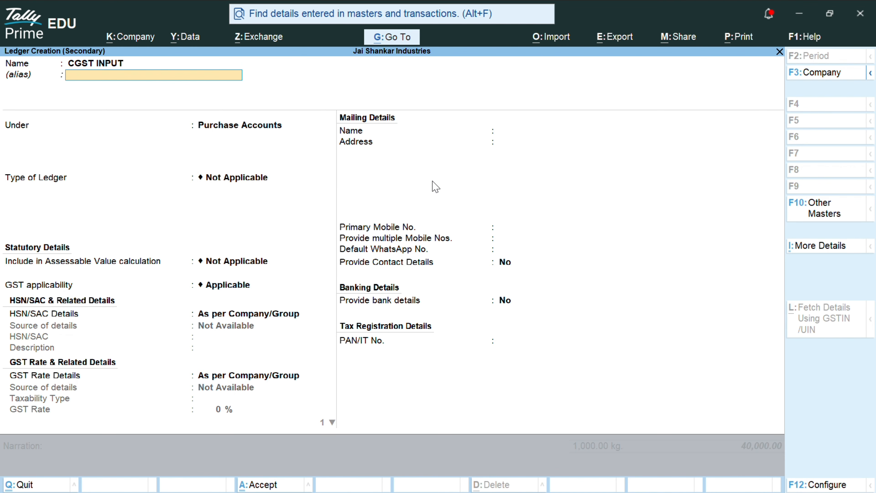
key("Return")
type("DUTI")
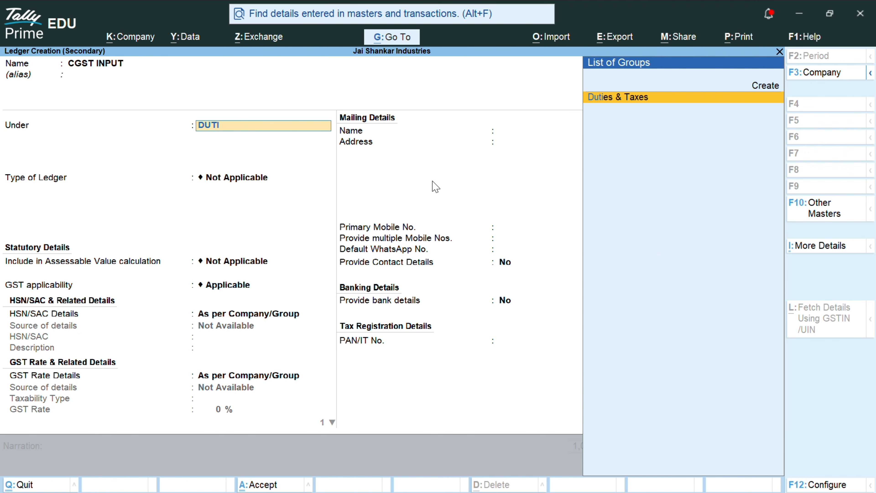
key("Return")
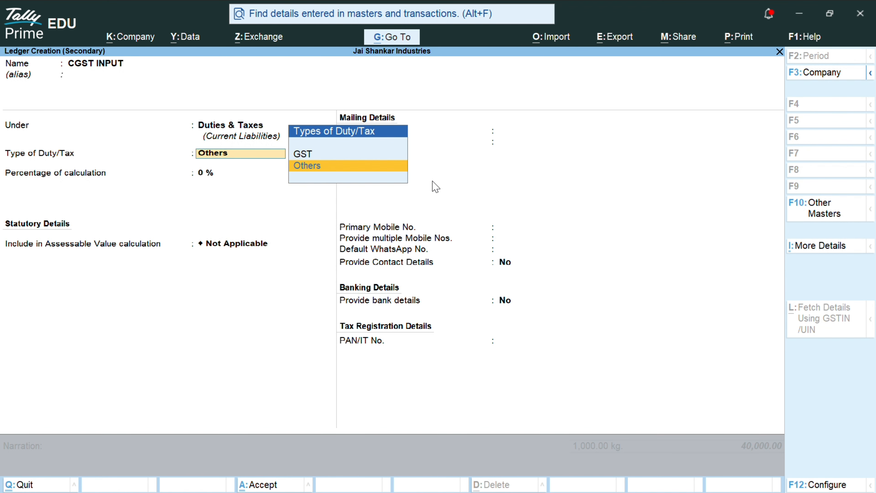
Step: Set the CGST INPUT ledger's type of duty/tax to GST and its tax type to CGST
key("Up")
key("Return")
key("Down")
key("Return")
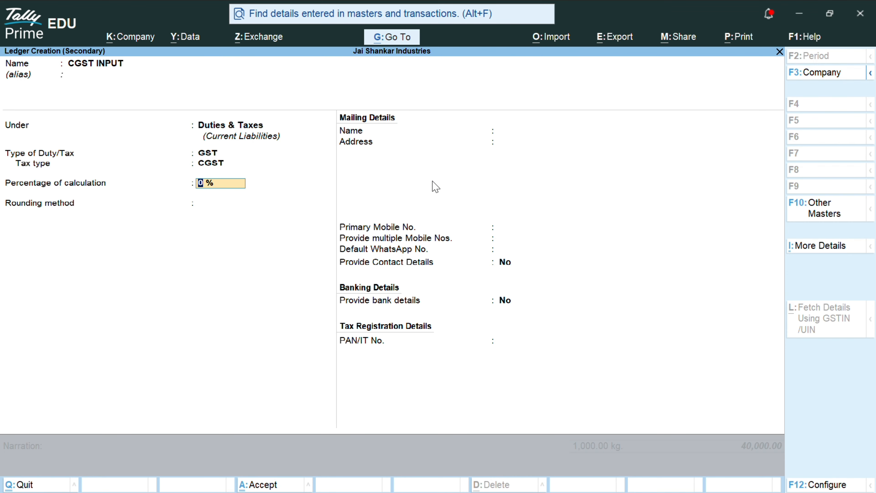
Step: Set the CGST INPUT ledger's percentage of calculation to 9% and its rounding method to Normal Rounding
type("9")
key("Return")
key("Down")
key("Down")
key("Return")
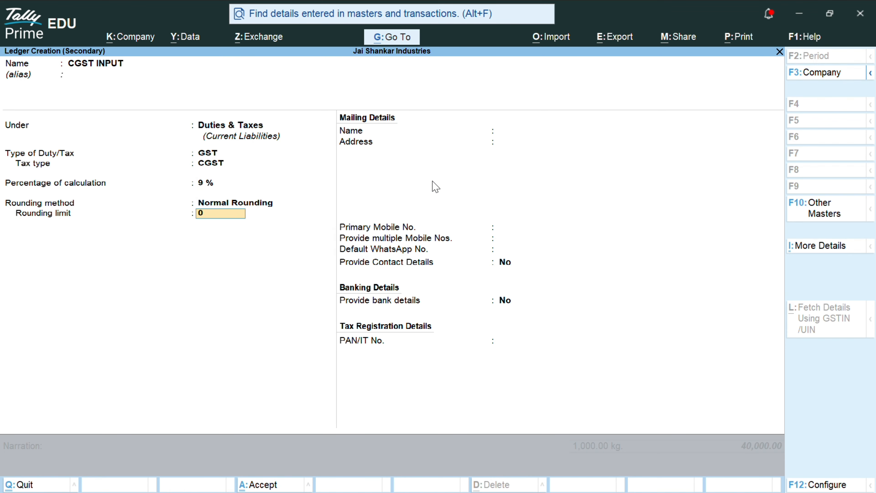
Step: Set the CGST INPUT ledger's percentage of calculation to 2.5% and save the ledger into the voucher
key("Return")
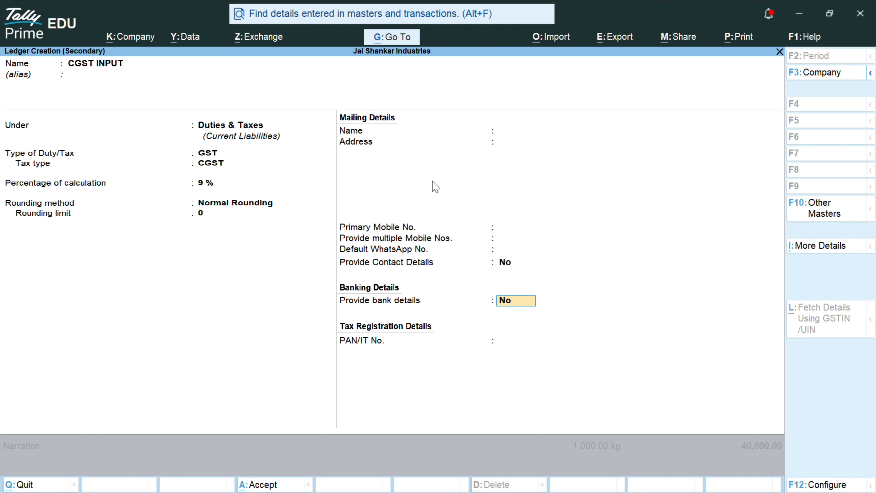
key("Up")
key("Up")
key("Up")
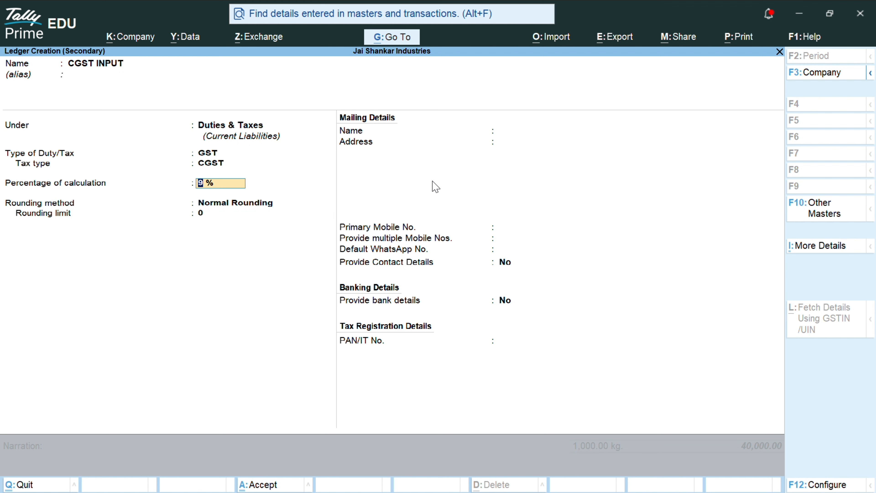
type("2.5")
key("Return")
key("ctrl+a")
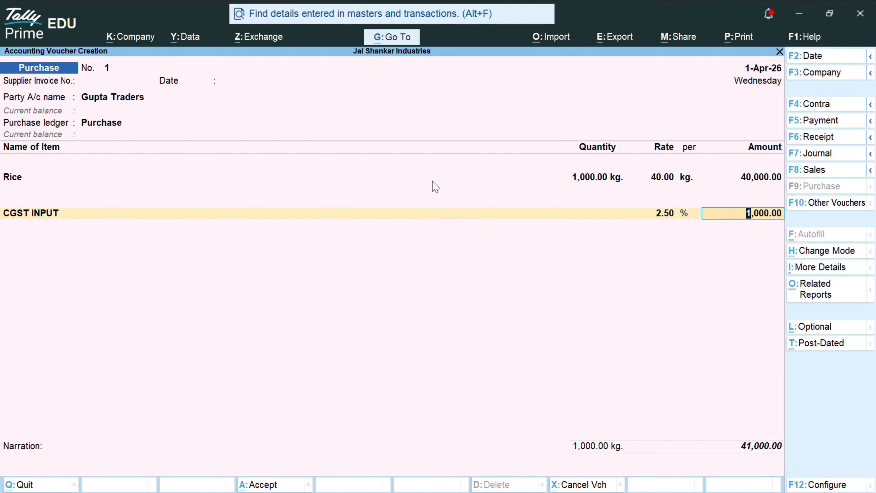
Step: Alter the CGST INPUT ledger from the voucher line, setting its percentage of calculation to 9%, and save it
key("BackSpace")
key("ctrl+Return")
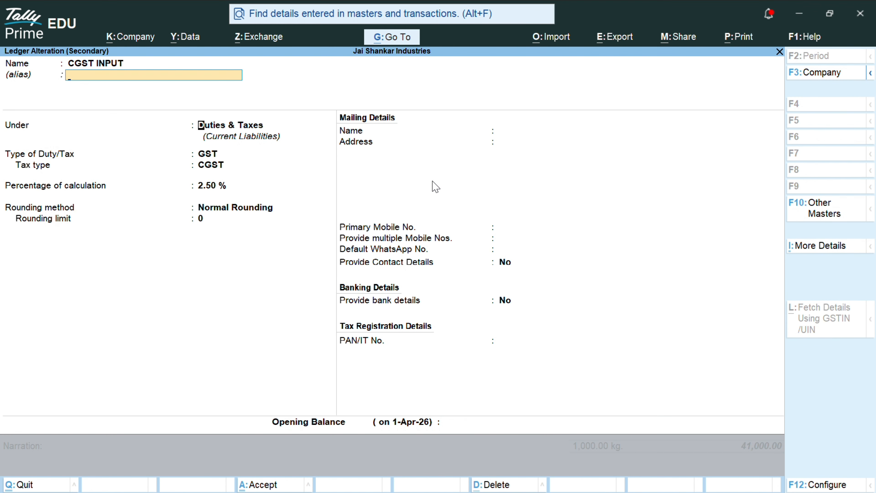
key("Return")
key("Return")
key("Return")
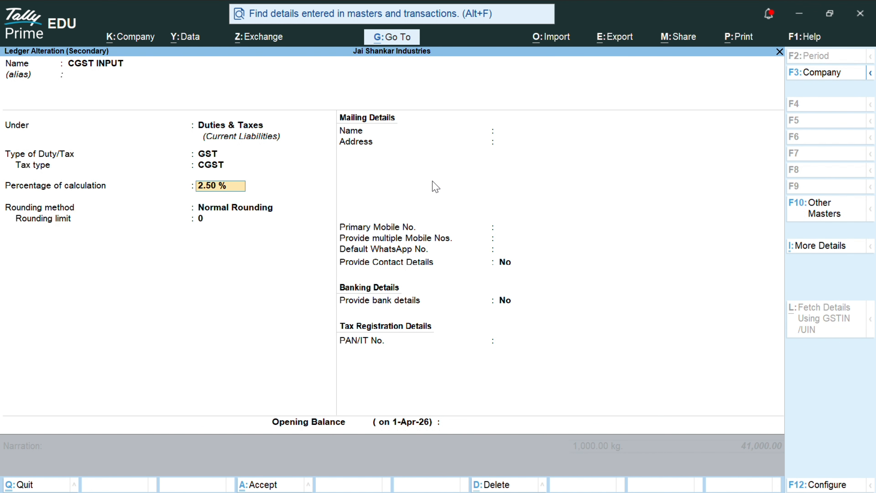
type("9")
key("Return")
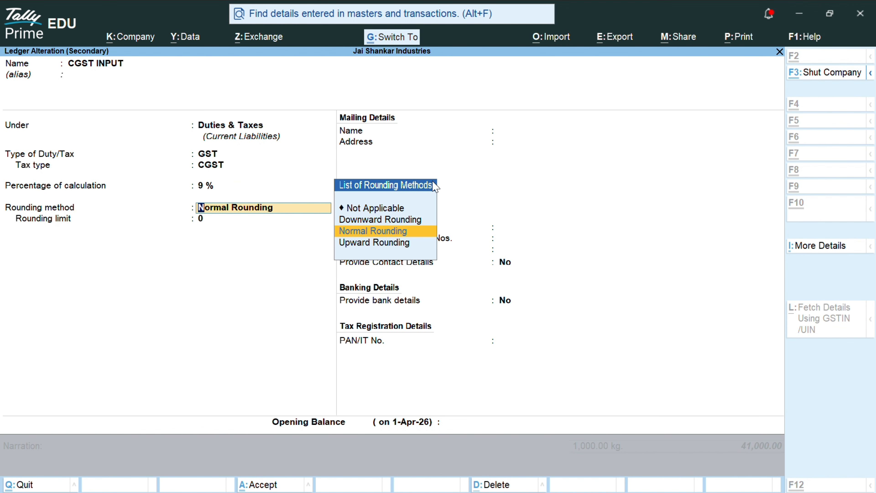
key("ctrl+a")
Step: Alter the CGST INPUT ledger from the voucher line to 0% percentage of calculation, save it, and accept its tax amount
key("BackSpace")
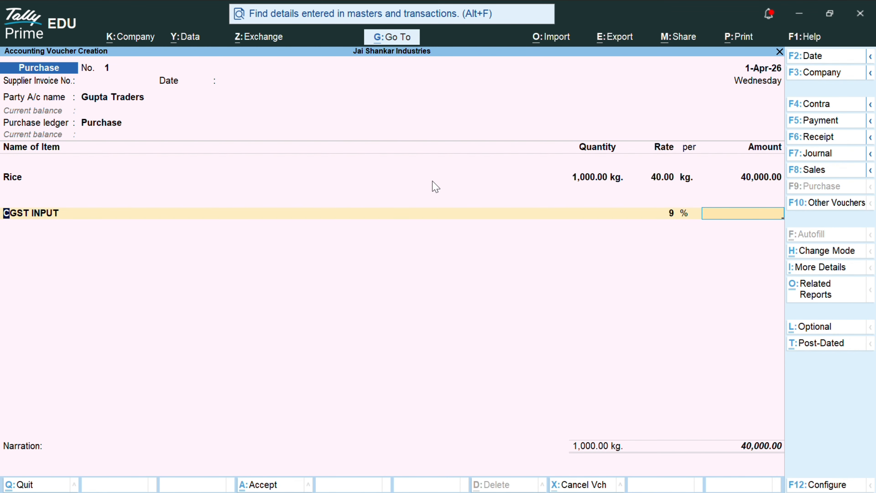
key("ctrl+Return")
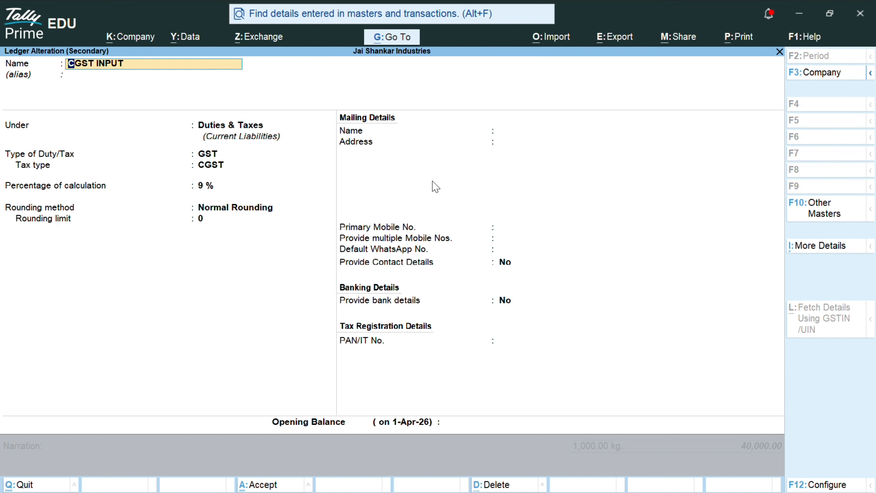
key("Return")
key("Return")
key("Return")
key("Return")
key("Return")
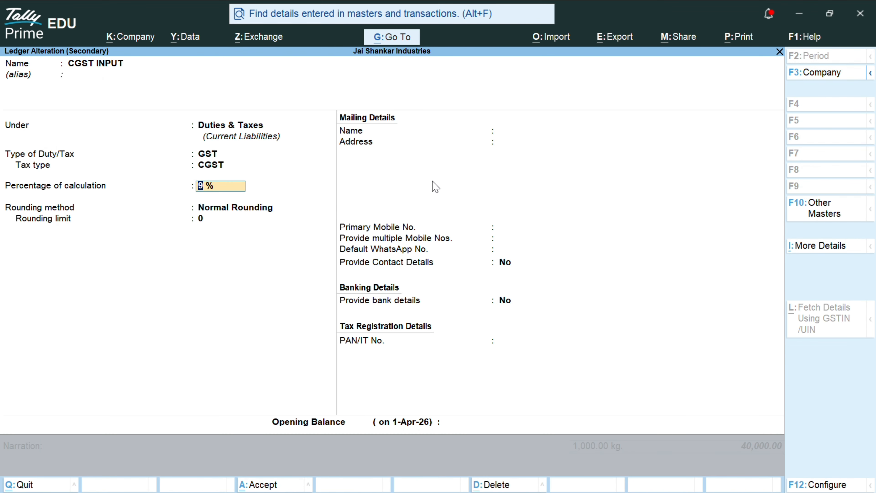
type("0")
key("Return")
key("ctrl")
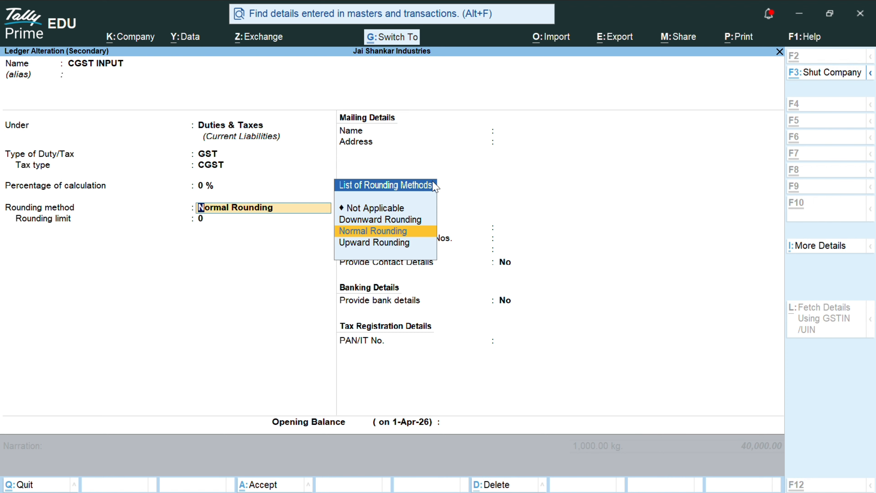
key("ctrl+a")
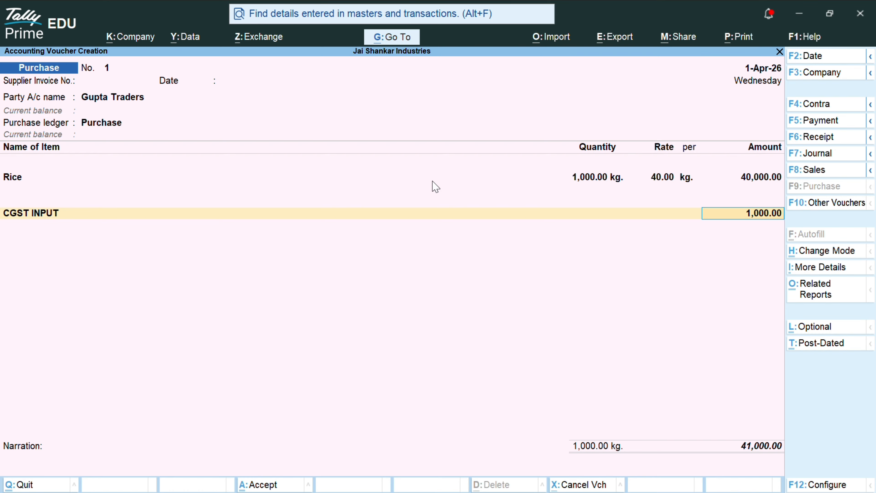
key("Return")
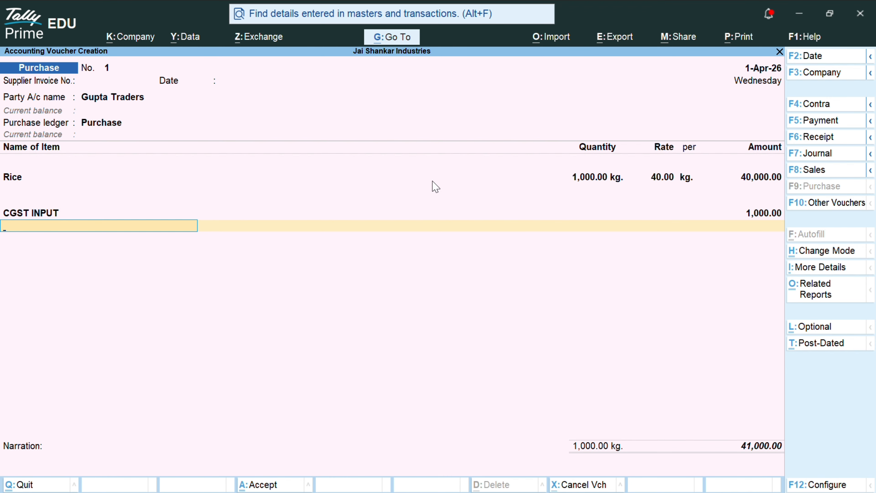
Step: Start creating a ledger named SGST INPUT from the voucher line below CGST INPUT
key("alt+c")
type("SG")
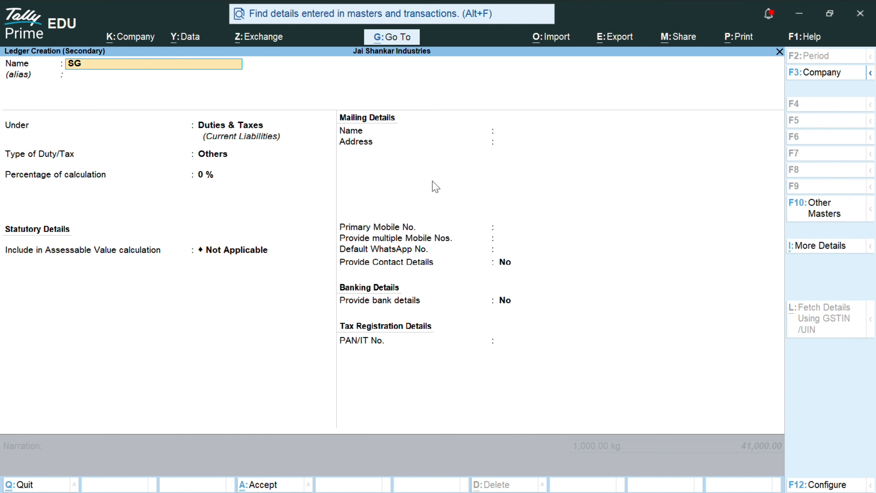
type("ST INPUT")
key("Return")
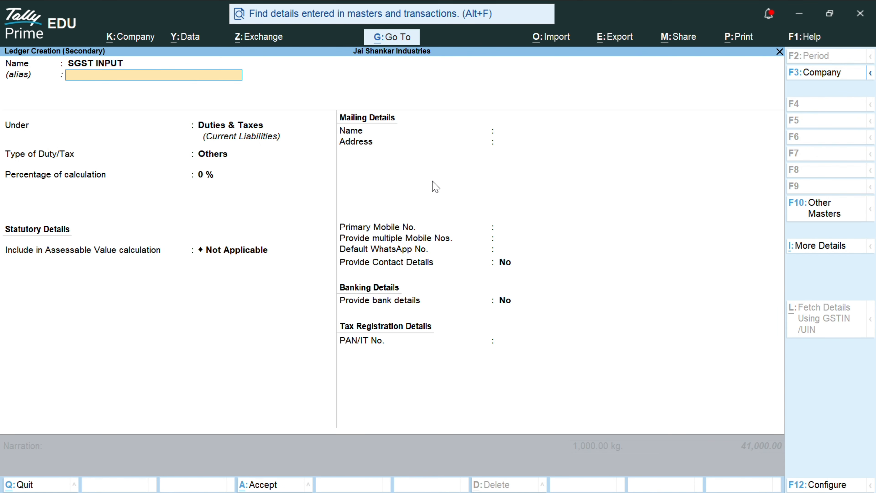
Step: Set the SGST INPUT ledger's type of duty/tax to GST and its tax type to SGST/UTGST
key("Return")
key("Return")
key("Up")
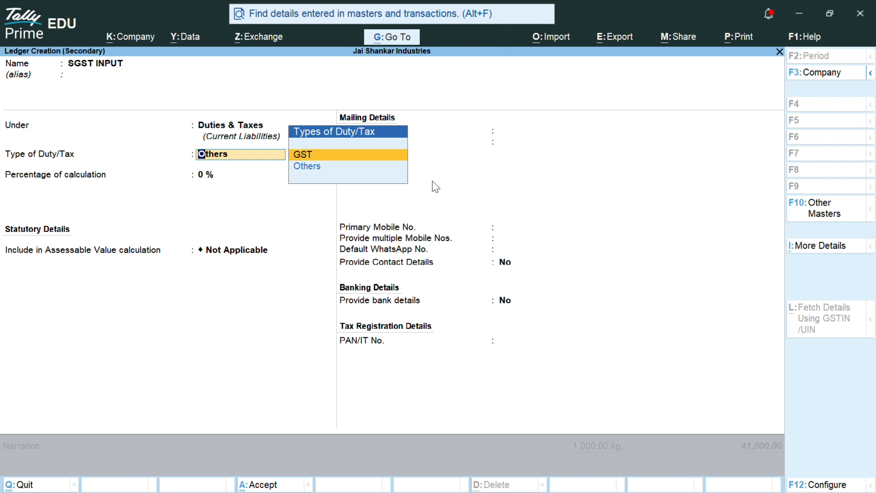
key("Return")
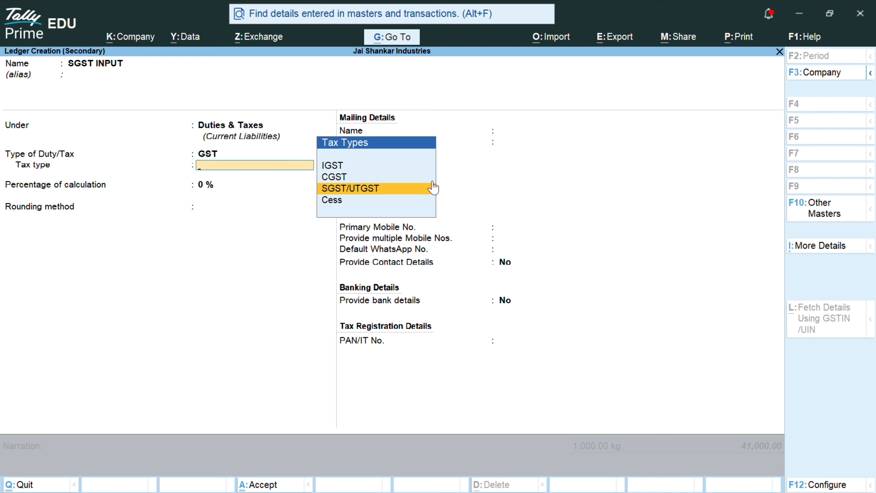
left_click(433, 188)
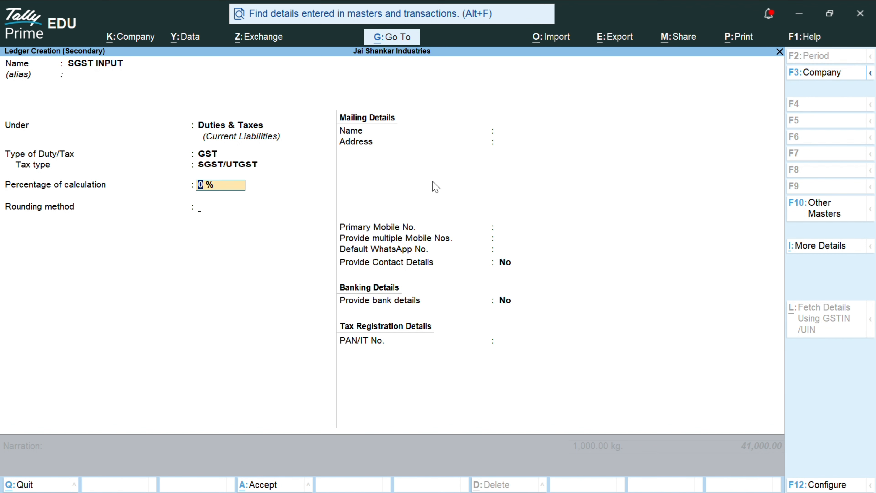
Step: Keep SGST INPUT's calculation at 0%, set Normal Rounding, save the ledger, and accept its tax amount in the voucher
key("Return")
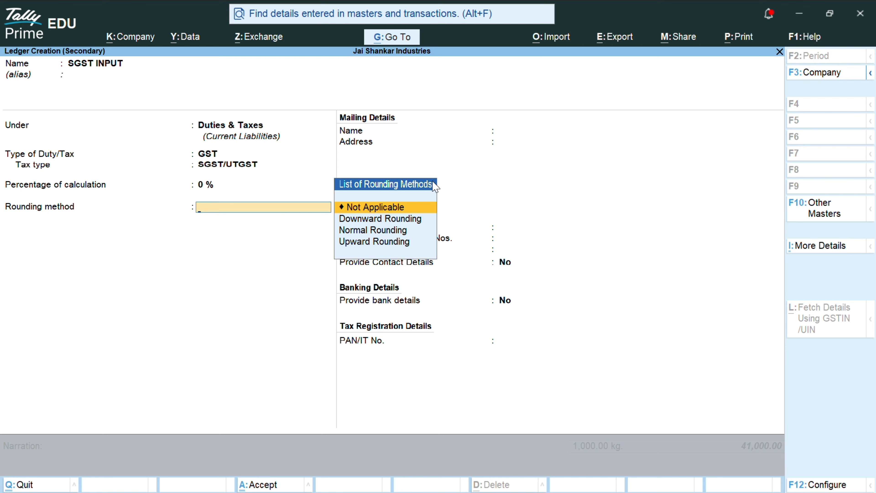
key("Down")
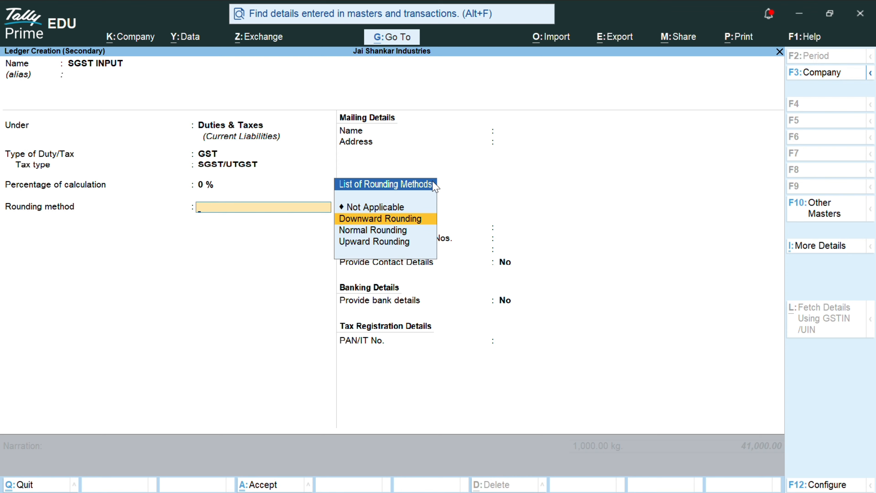
key("Down")
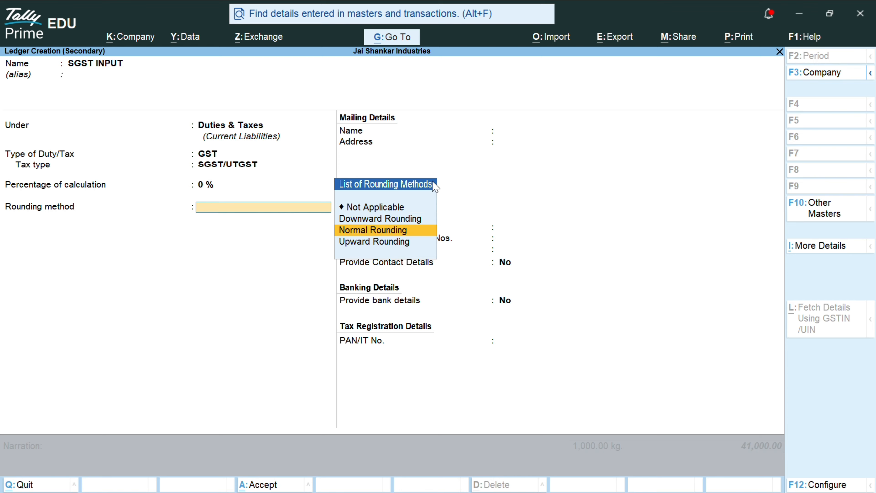
key("Return")
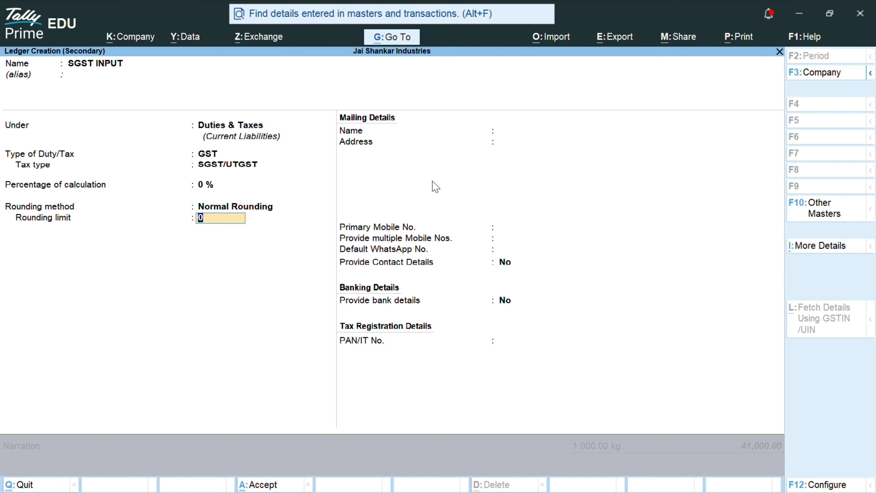
key("ctrl")
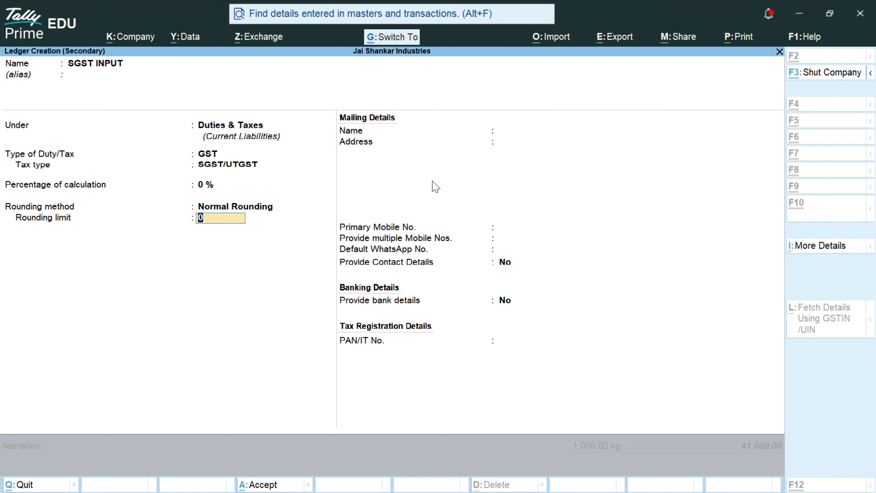
key("ctrl+a")
key("Return")
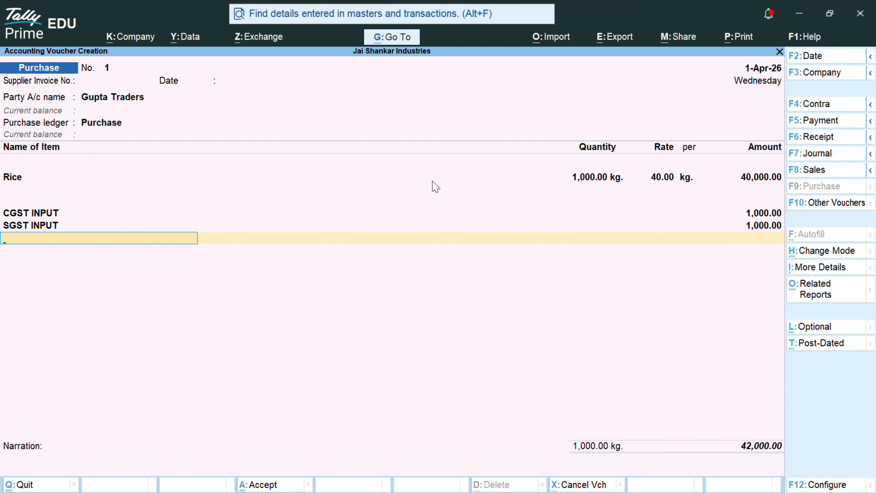
Step: End the tax ledger list, leave the narration blank, and save purchase voucher No. 1
key("Return")
key("Return")
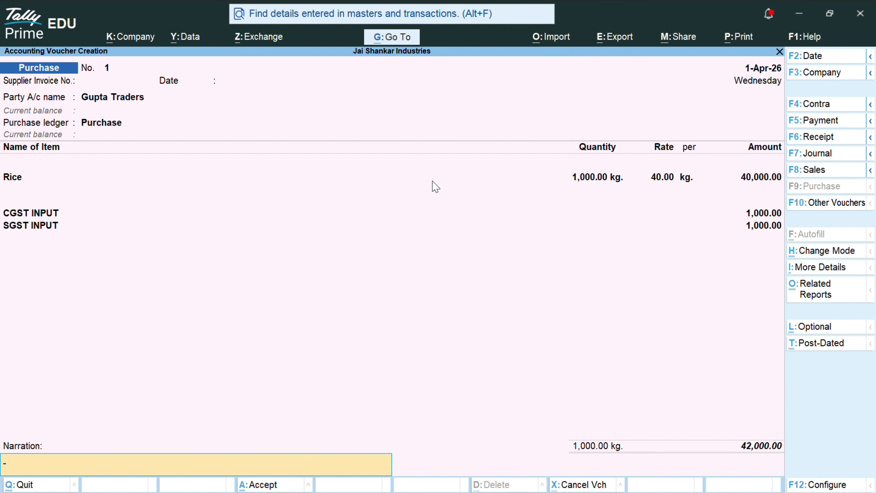
key("Return")
key("Return")
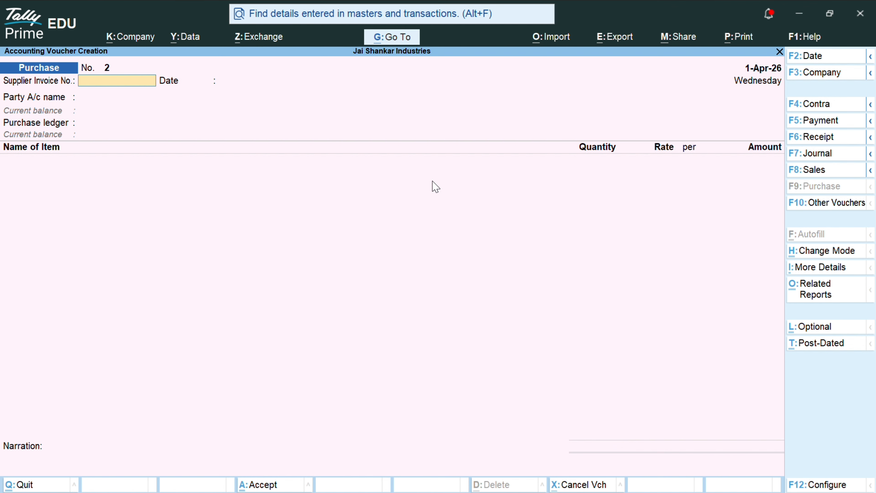
Step: In the new purchase voucher, choose Gupta Traders as the party and accept the receipt and party details
key("Return")
key("Return")
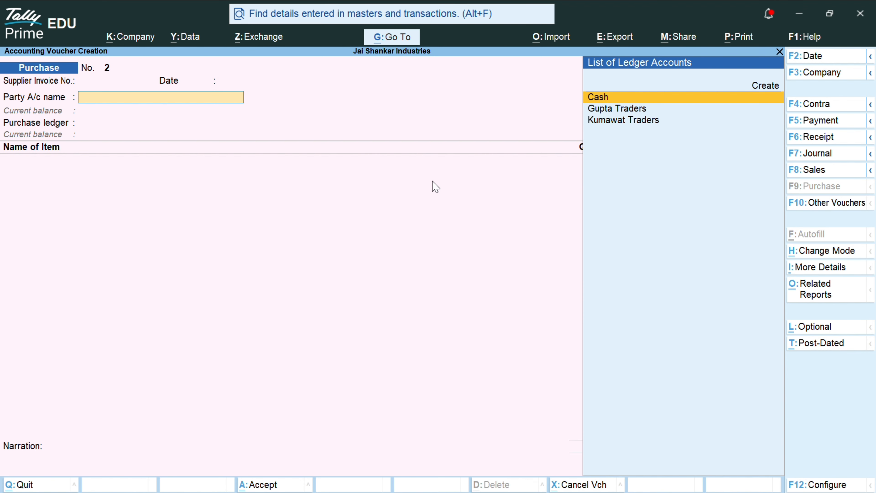
key("Down")
key("Return")
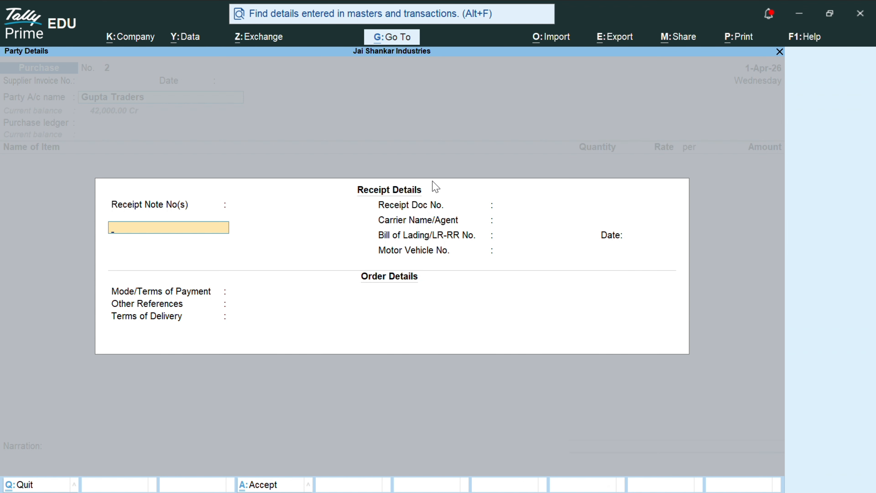
key("ctrl+a")
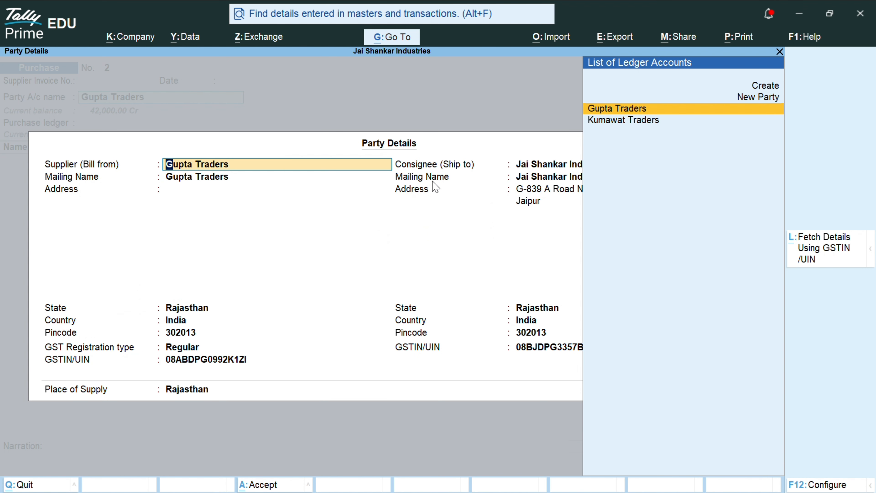
key("ctrl+a")
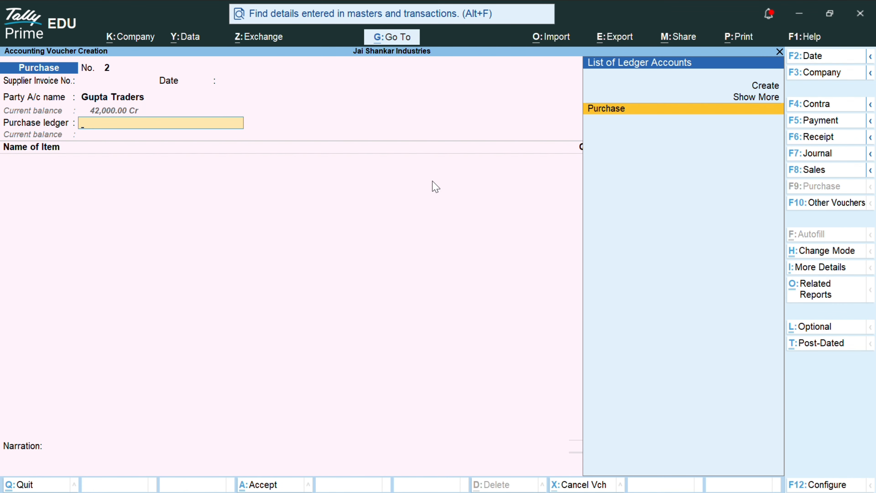
Step: Select Purchase as the purchase ledger, open its ledger details for alteration, and accept them back into the voucher
key("Return")
key("BackSpace")
key("ctrl+Return")
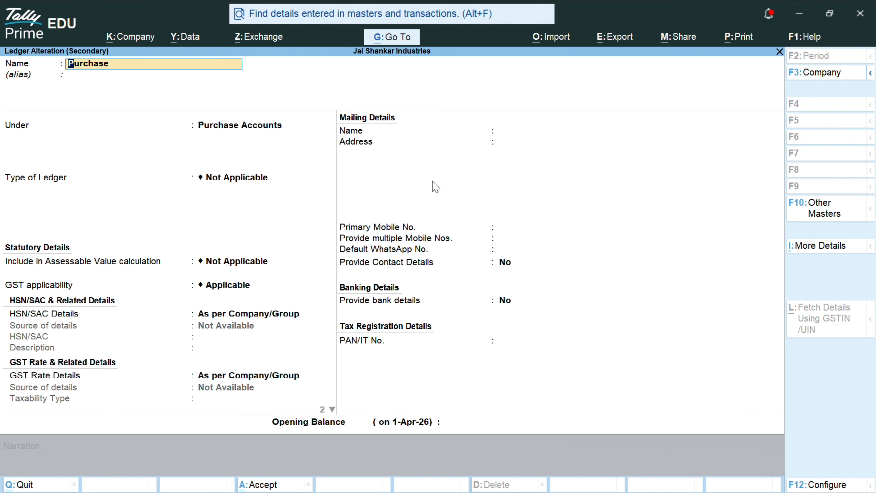
key("ctrl+a")
key("Return")
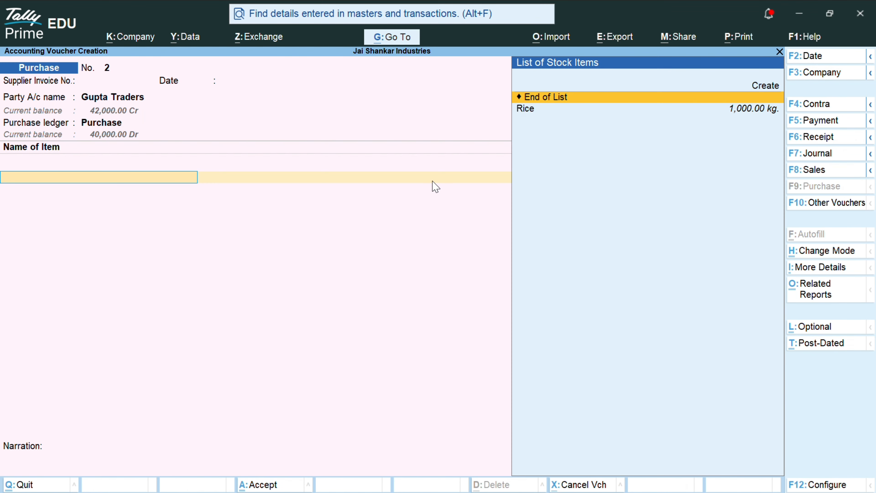
Step: Start creating a stock item named SAMSUNG GALAXY S25 from the voucher's item list, leaving the alias blank
key("Down")
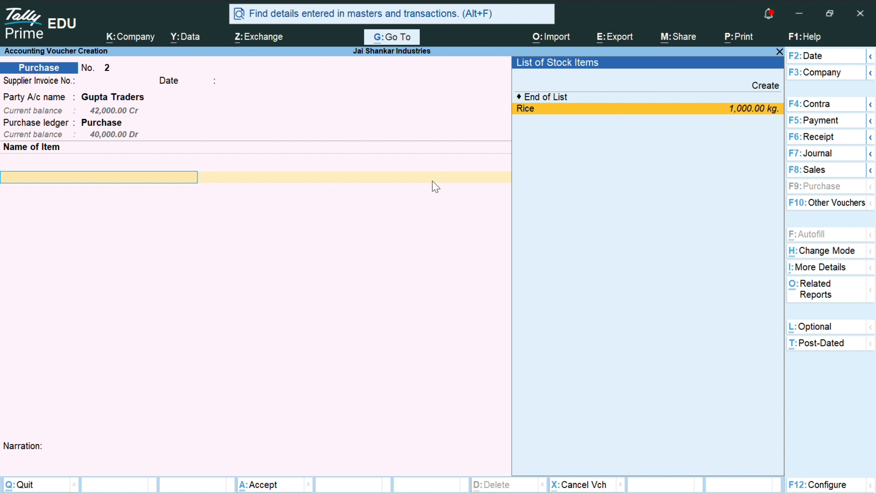
key("alt+c")
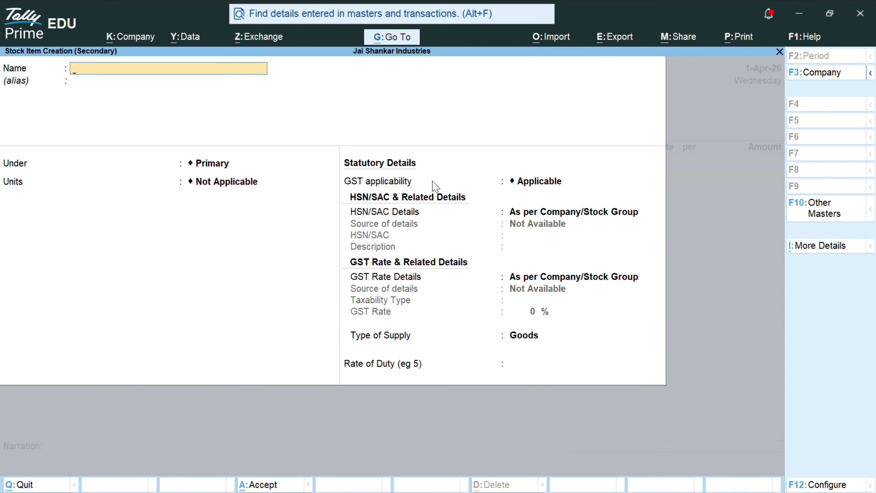
type("SAMSUNG GALAX")
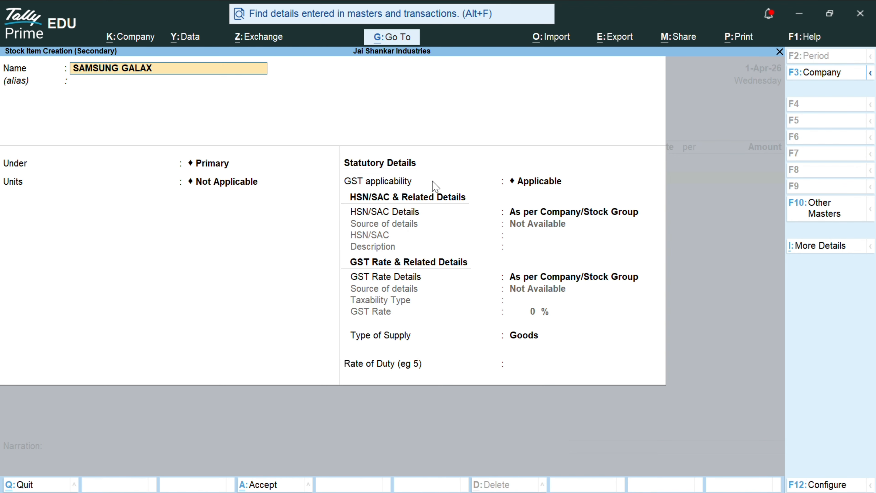
type("Y S25")
key("Return")
key("Return")
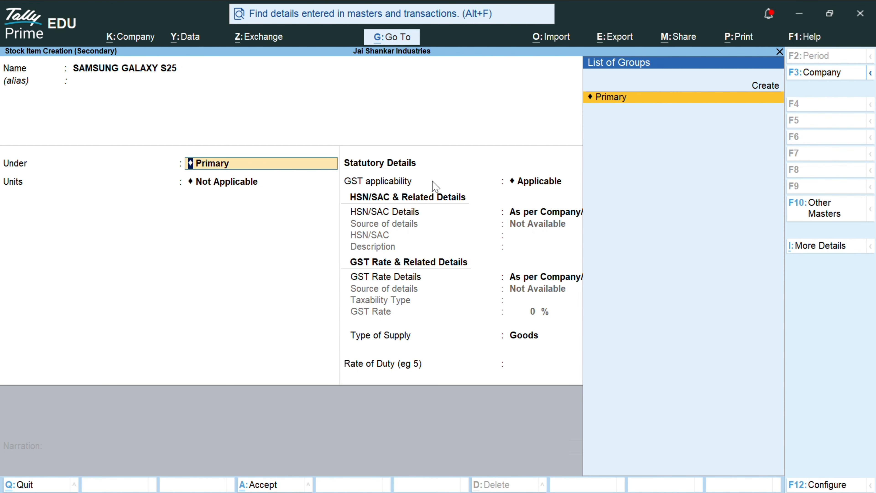
Step: Keep the stock item under Primary and start creating a new simple unit with the symbol PCS
key("Return")
key("Up")
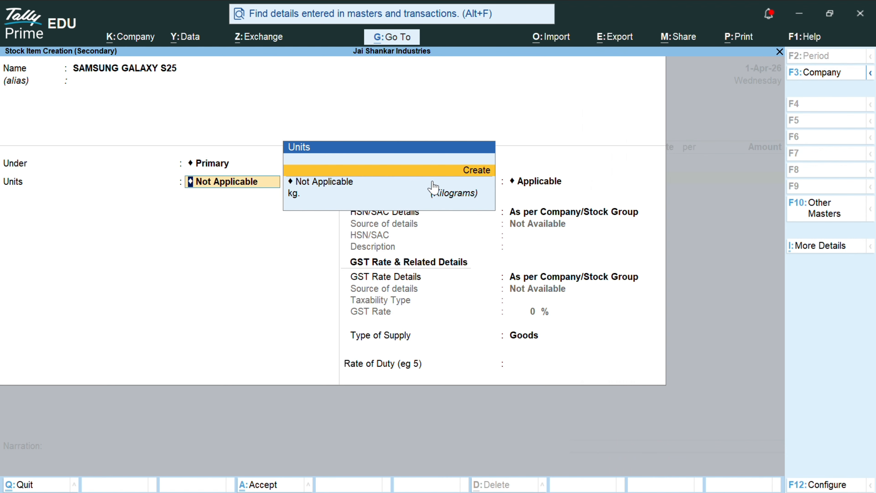
key("Return")
type("PCS")
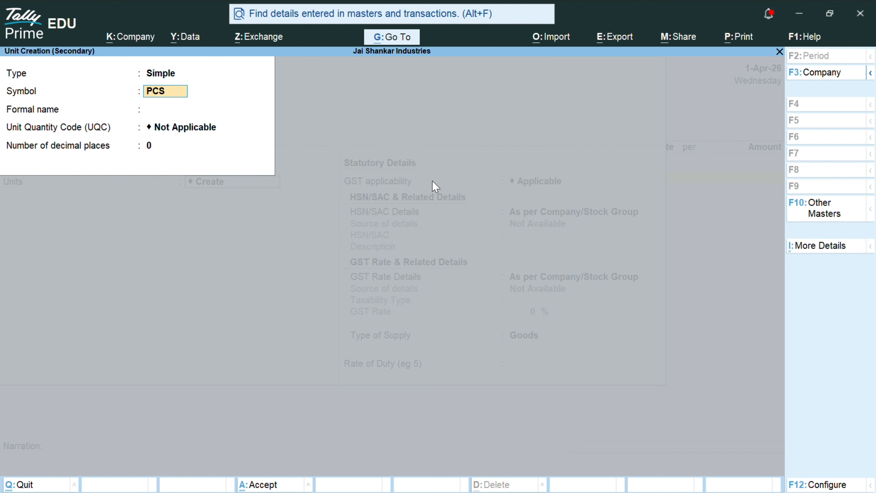
type(".")
key("Return")
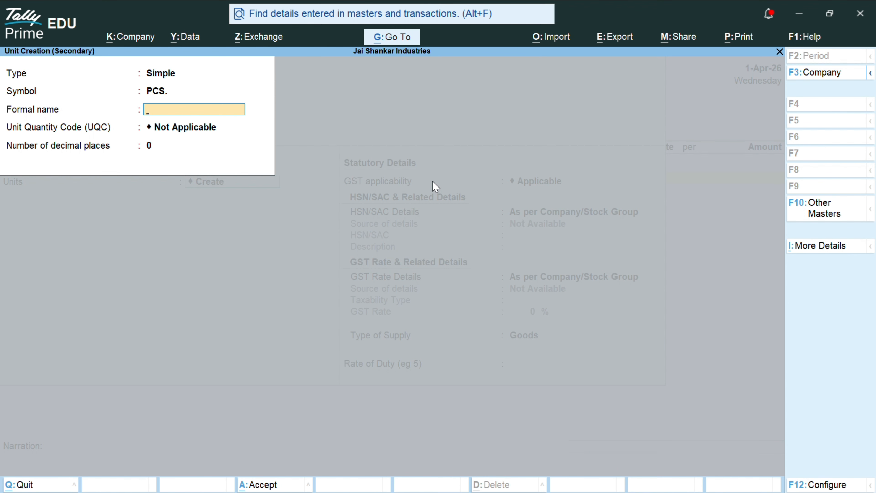
Step: Give the unit the formal name Pieces, UQC PCS-PIECES and 0 decimal places, and save it into the item
type("Pieces")
key("Return")
type("p")
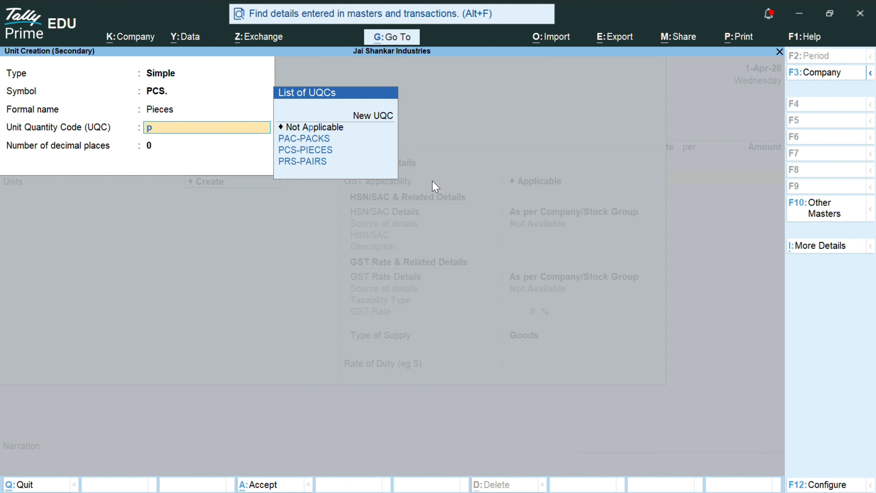
type("ieces")
key("Return")
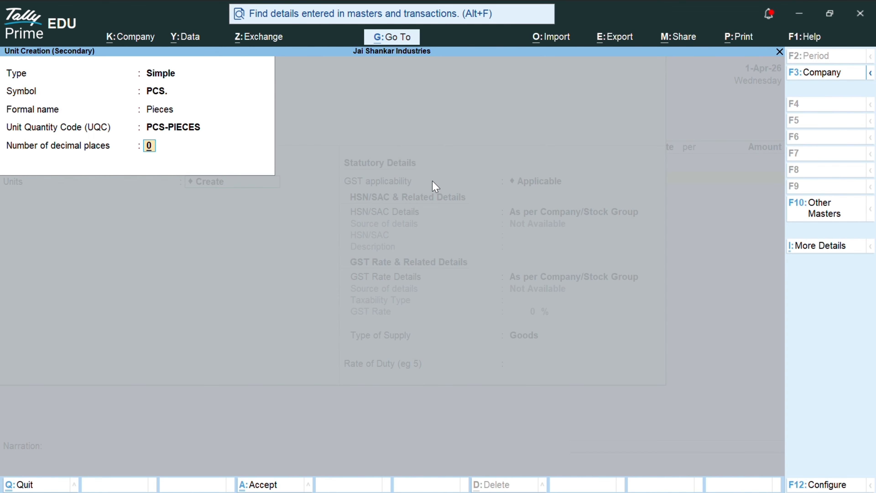
key("Return")
key("Return")
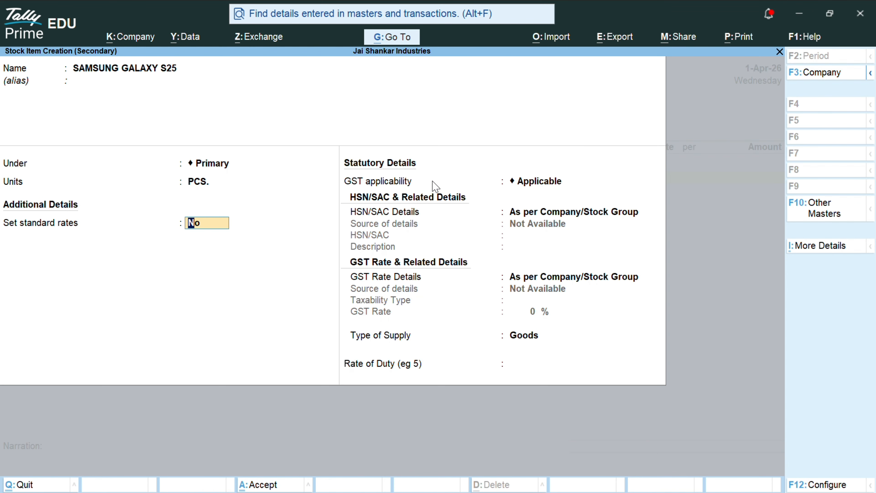
Step: Leave standard rates at No, keep GST applicable, and set HSN/SAC Details to Specify Details Here
key("Return")
key("Return")
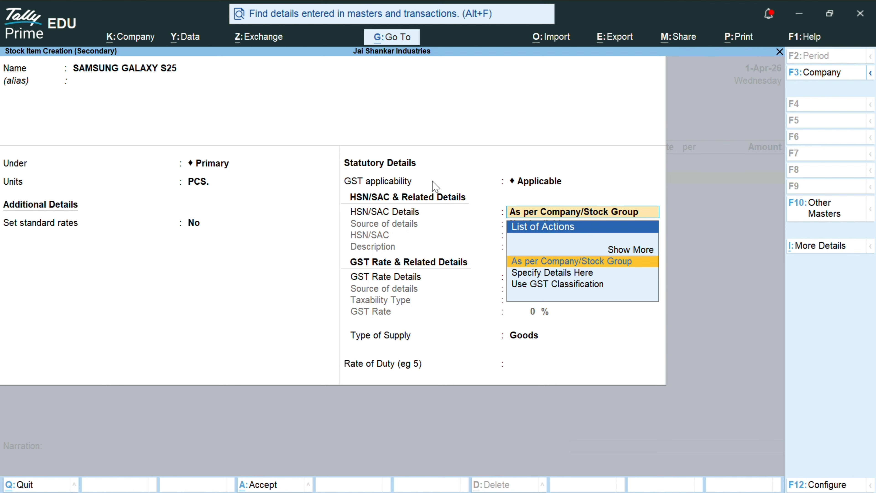
key("Down")
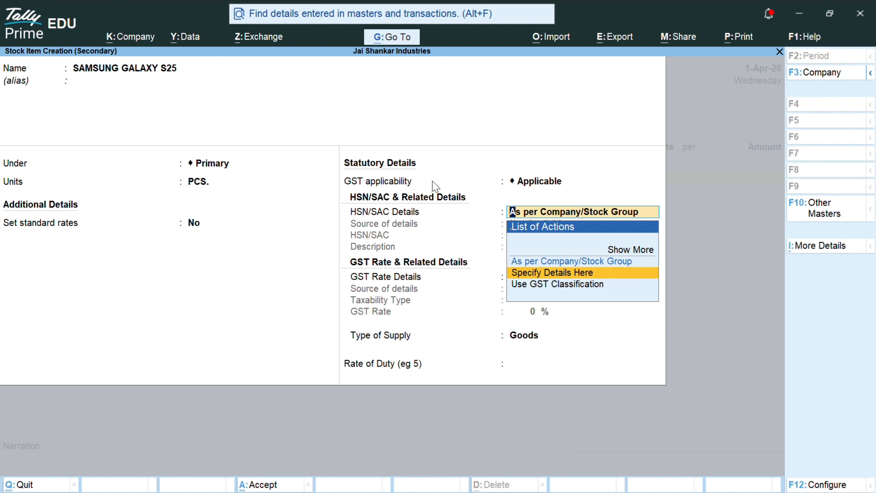
key("Return")
Step: Switch to the browser and search Google for "Mobile hsn code"
key("alt+Tab")
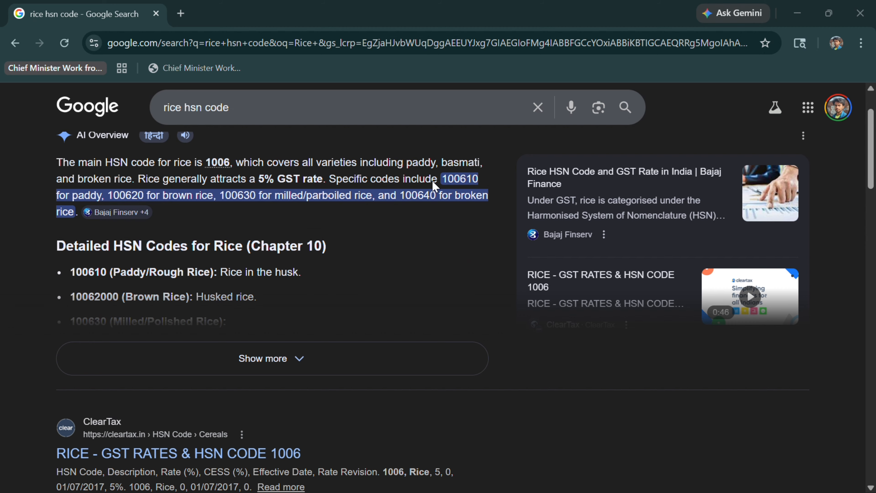
left_click(370, 111)
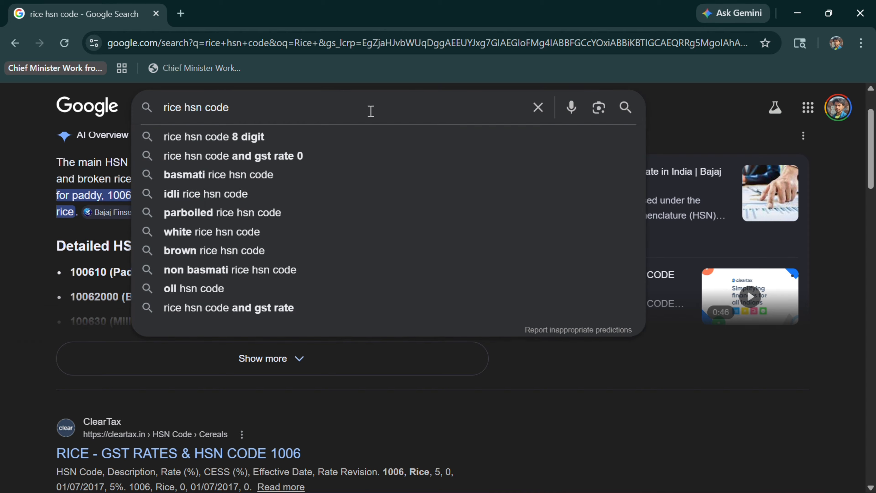
key("Left")
key("Left")
key("Left")
key("Left")
key("Left")
key("Left")
key("Left")
key("Left")
key("Left")
key("BackSpace")
key("BackSpace")
key("BackSpace")
key("BackSpace")
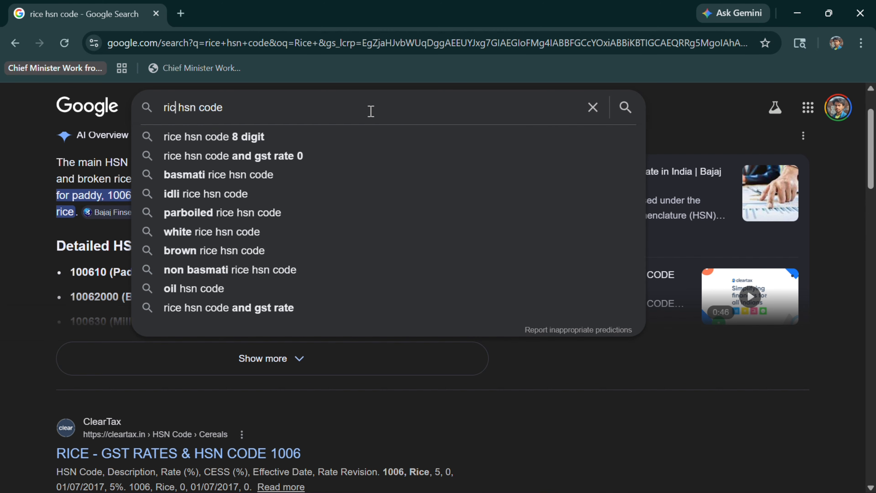
type("Mobile")
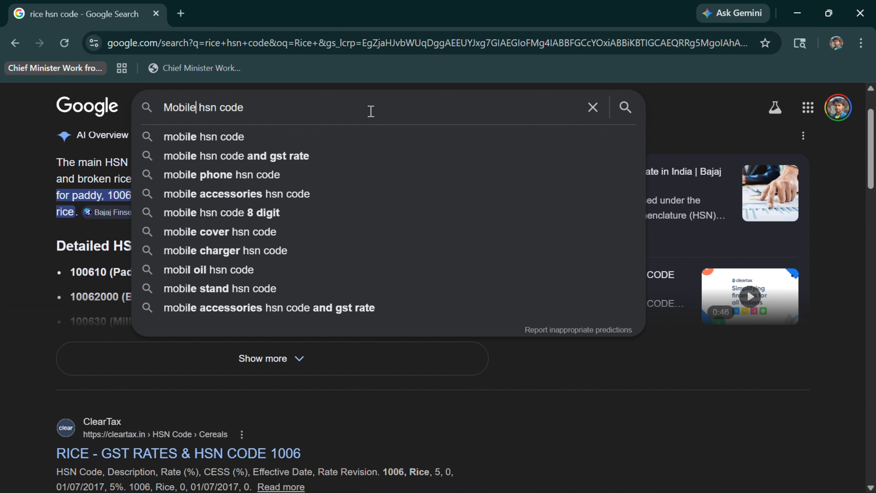
key("Return")
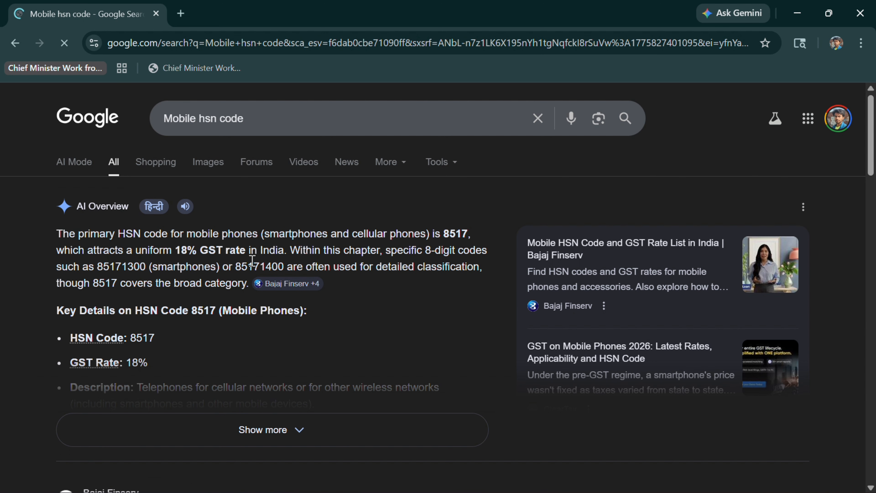
Step: Return to TallyPrime and enter HSN/SAC 851700 with the description Mobile for the stock item
key("alt+Tab")
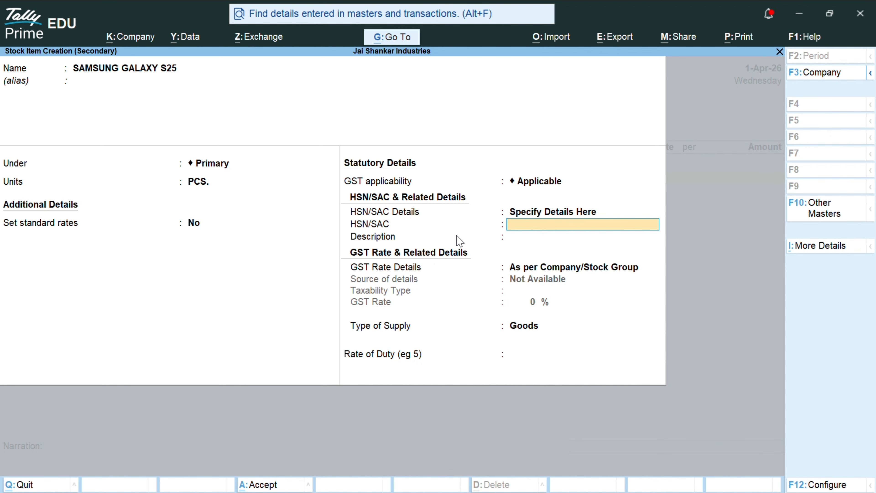
type("851700")
key("Return")
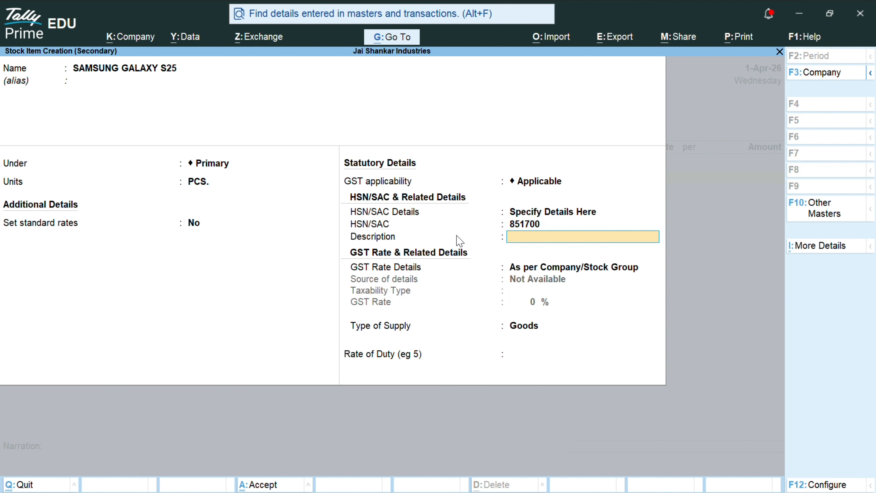
type("Mobile")
key("Return")
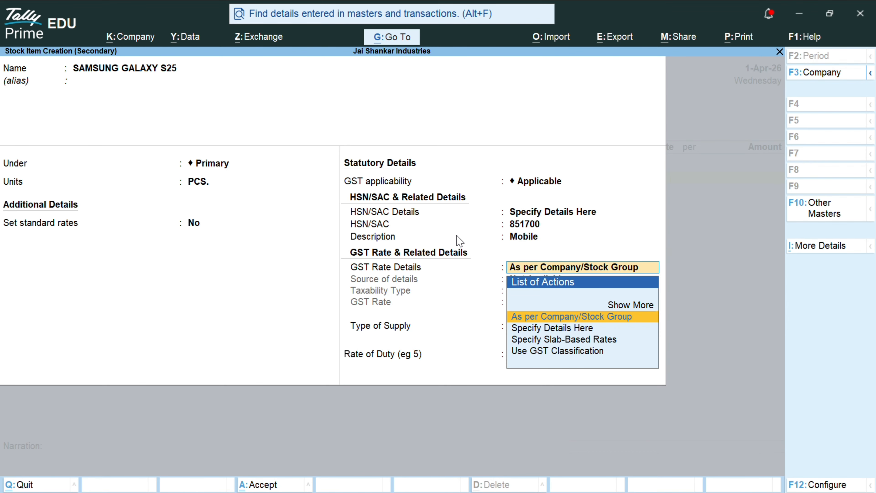
Step: Set GST Rate Details to Specify Details Here, Taxable at 18%, keep the supply type Goods, and save the stock item
key("Return")
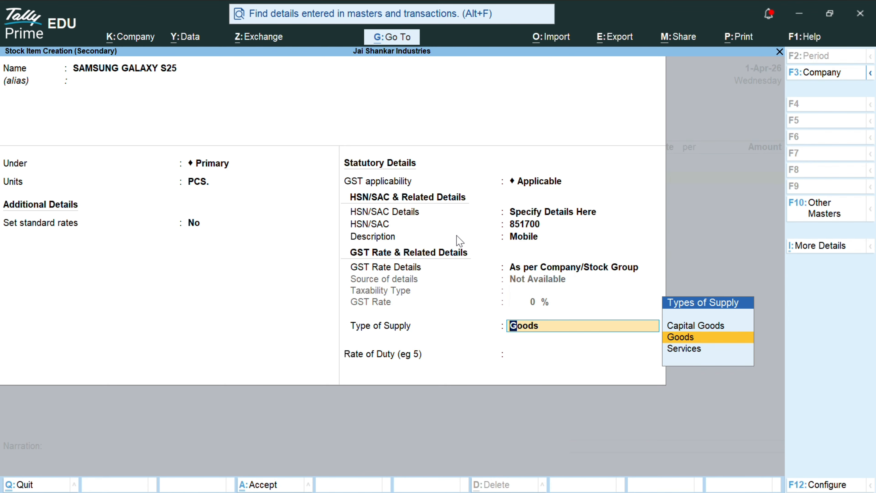
key("BackSpace")
key("Down")
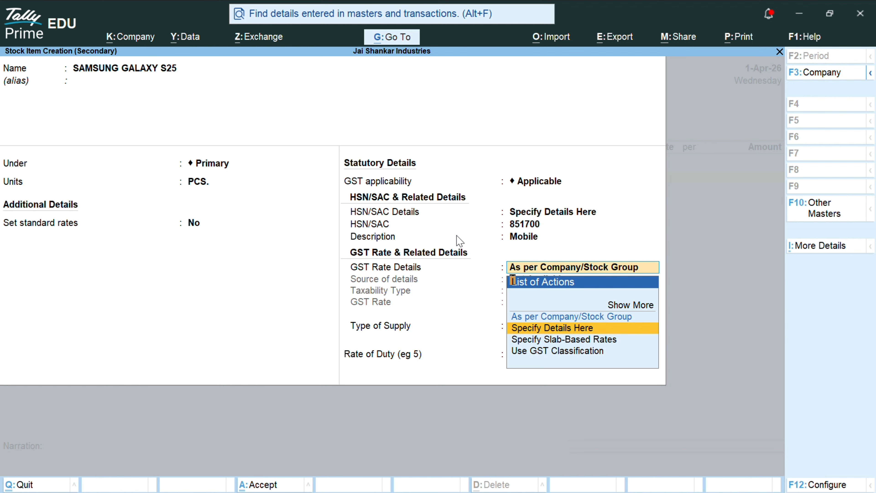
key("Return")
key("Return")
type("18")
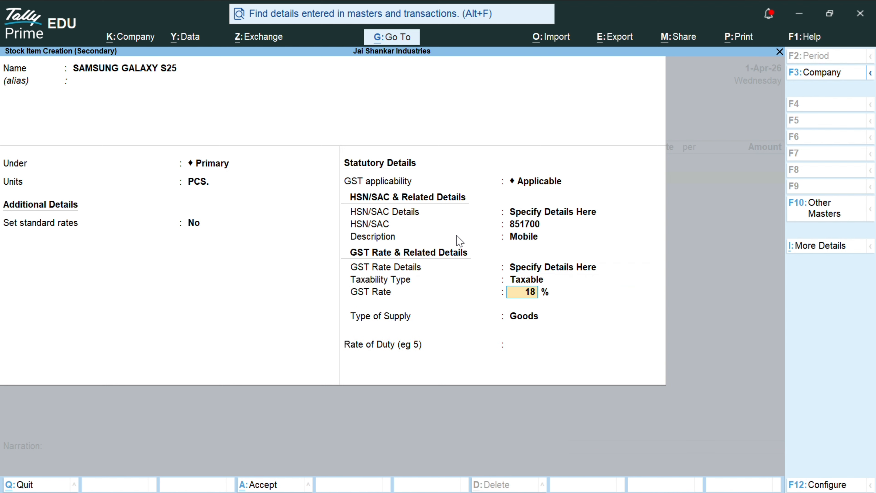
key("Return")
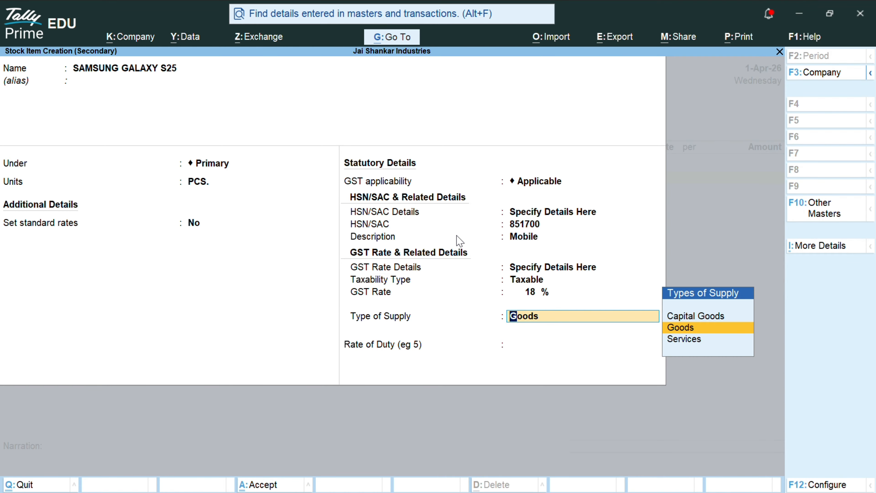
key("ctrl+a")
key("Return")
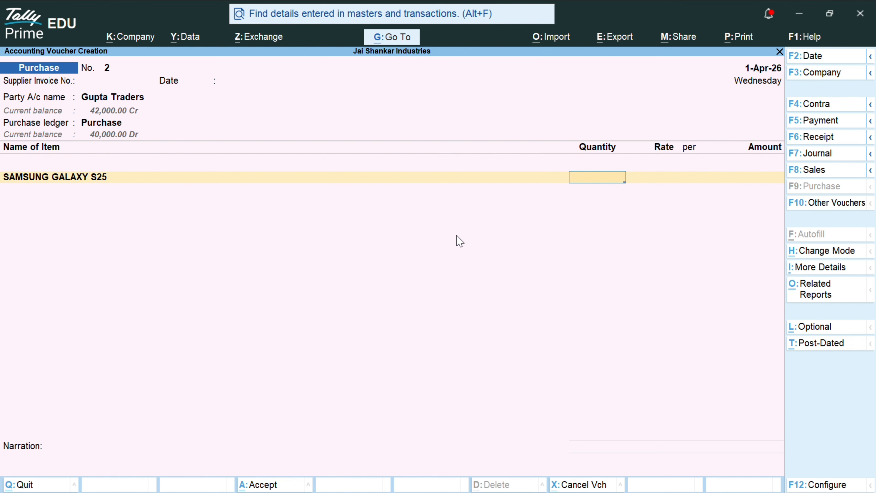
Step: Enter 10 PCS of SAMSUNG GALAXY S25 at a rate of 20000 and accept its GST rate and HSN details as per masters
type("10")
key("Return")
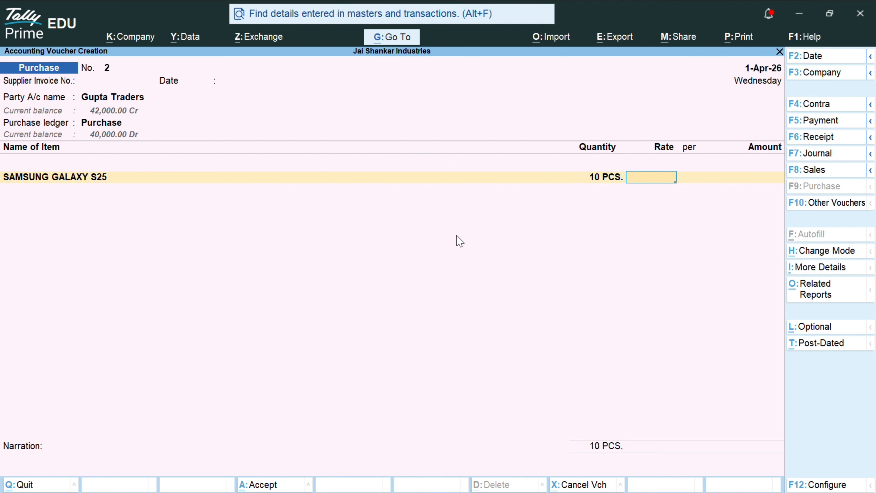
type("20000")
key("Return")
key("Return")
key("Return")
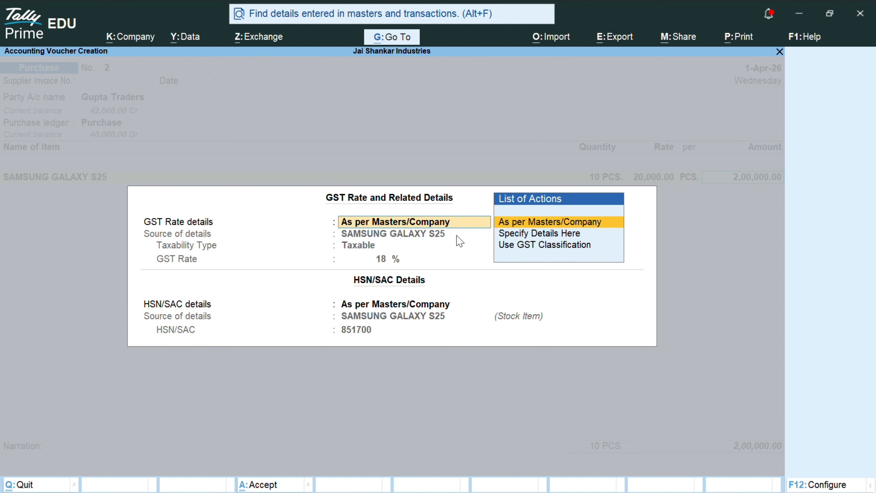
key("Return")
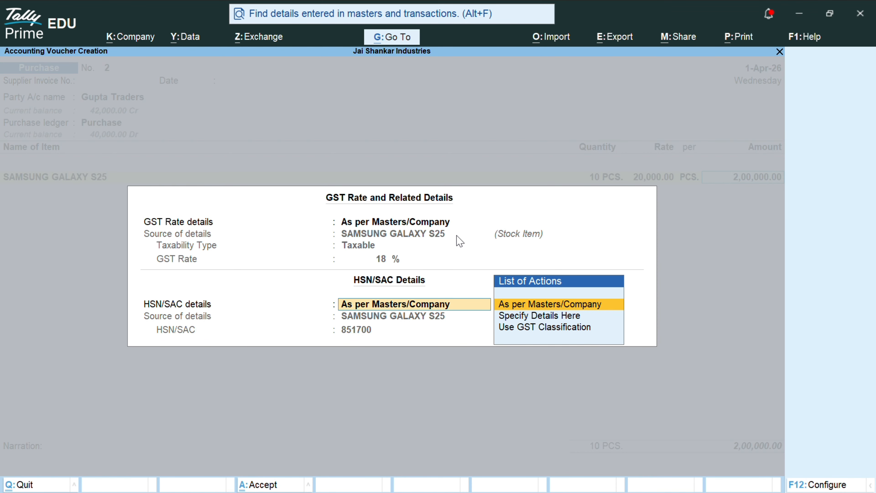
key("Return")
key("Return")
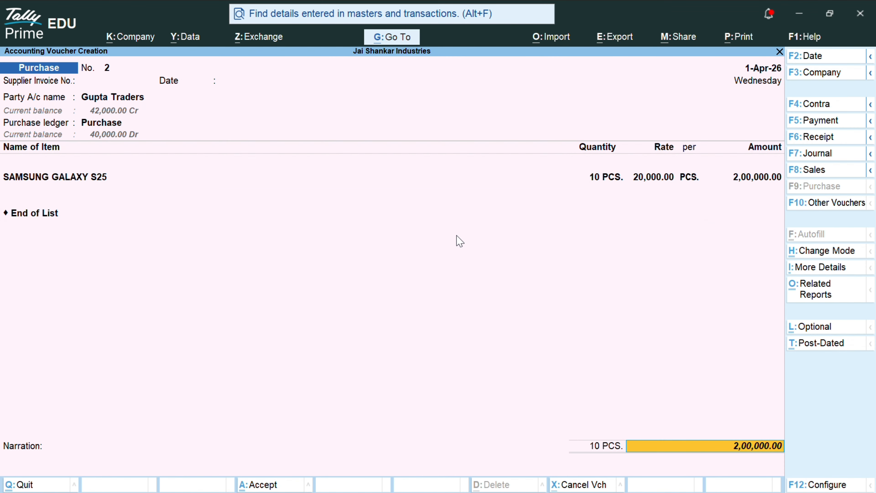
Step: Add the CGST INPUT and SGST INPUT ledgers to the purchase voucher with their automatically calculated amounts
key("Return")
type("Cgs")
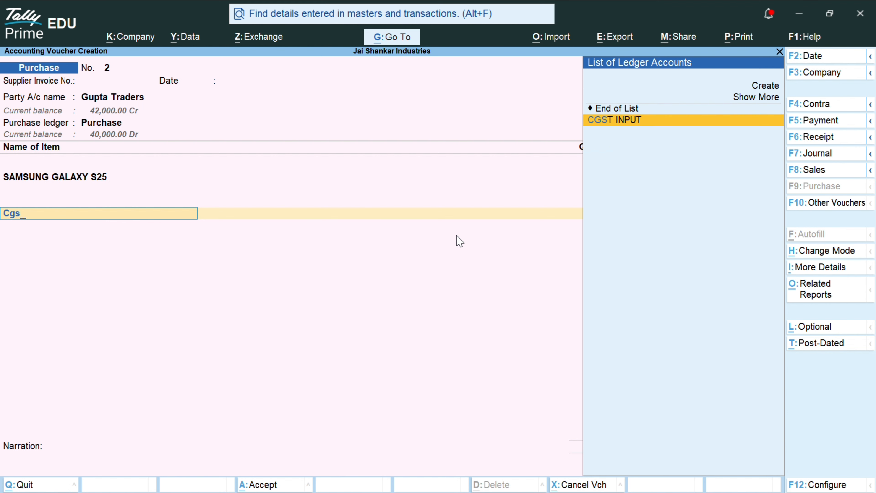
type("tin")
key("Return")
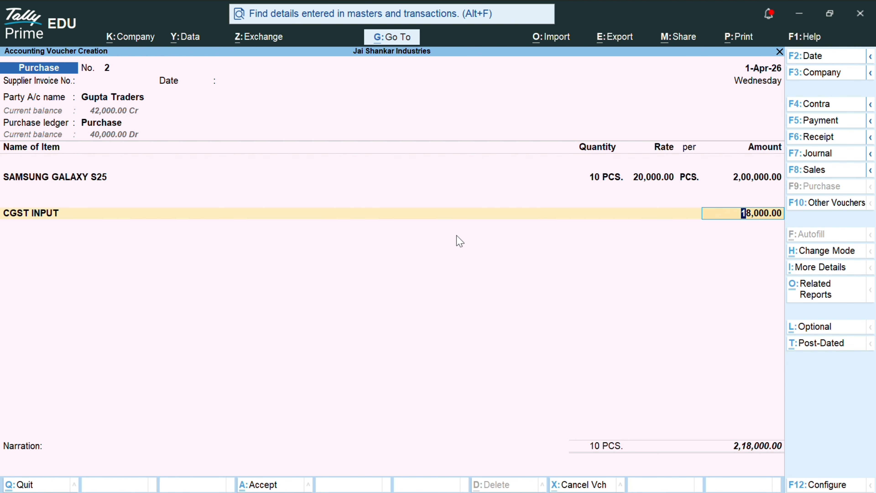
key("Return")
type("sgst in")
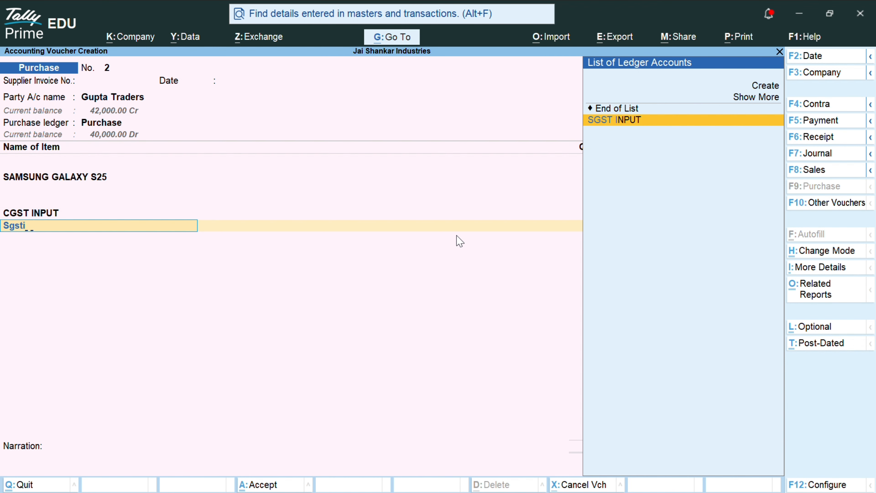
key("Return")
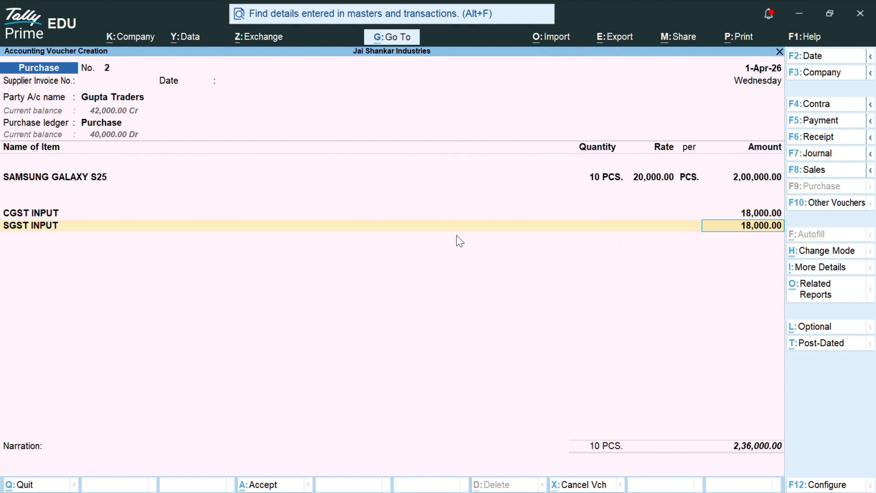
Step: Finish the tax ledger list, leave the narration blank, and save purchase voucher No. 2
key("Return")
key("Return")
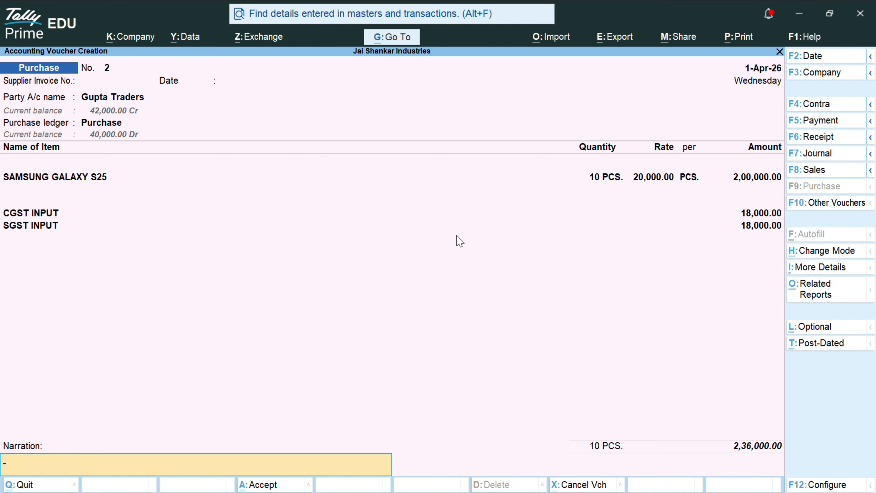
key("Return")
key("Return")
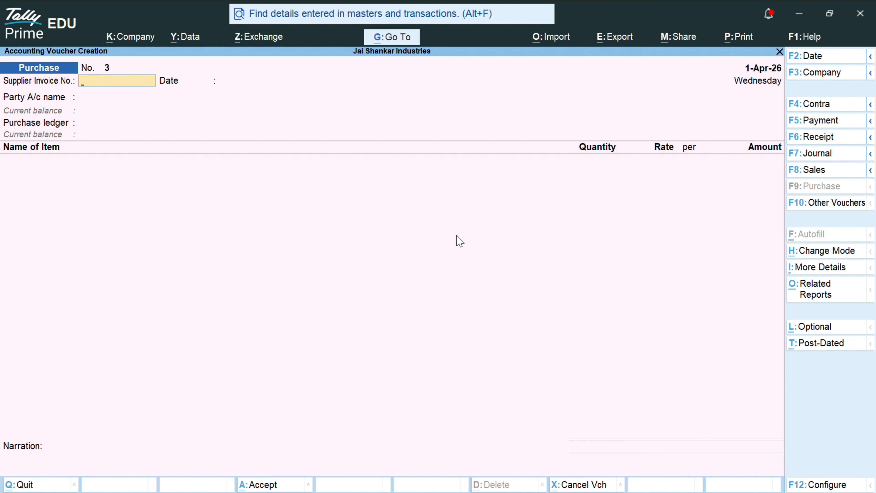
Step: Change to a sales voucher and open the Kumawat Traders party ledger for alteration
key("F8")
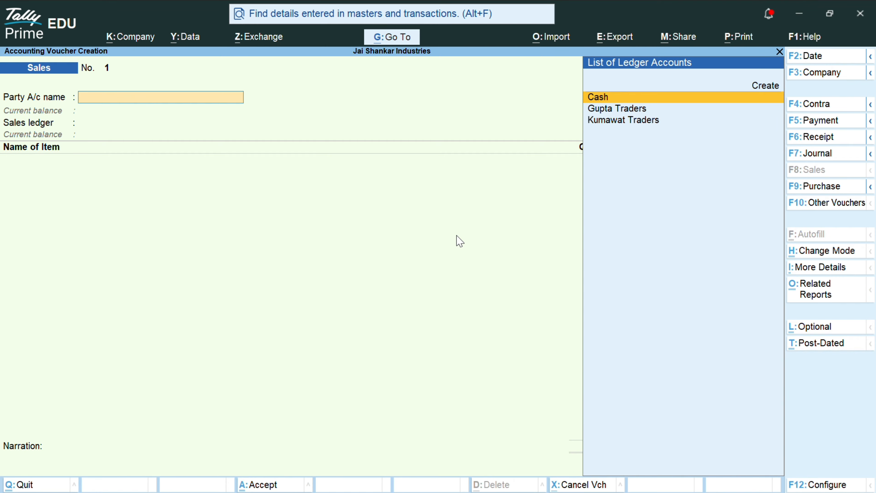
key("Down")
key("Down")
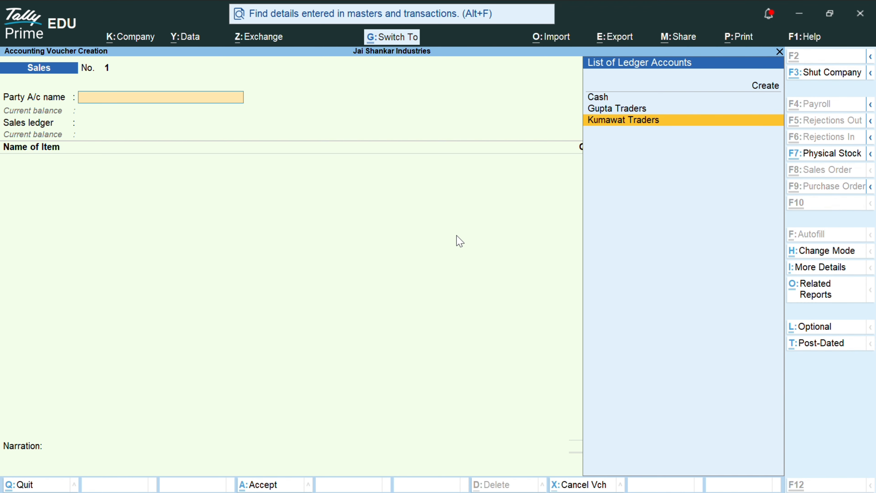
key("Return")
key("Escape")
key("ctrl+Return")
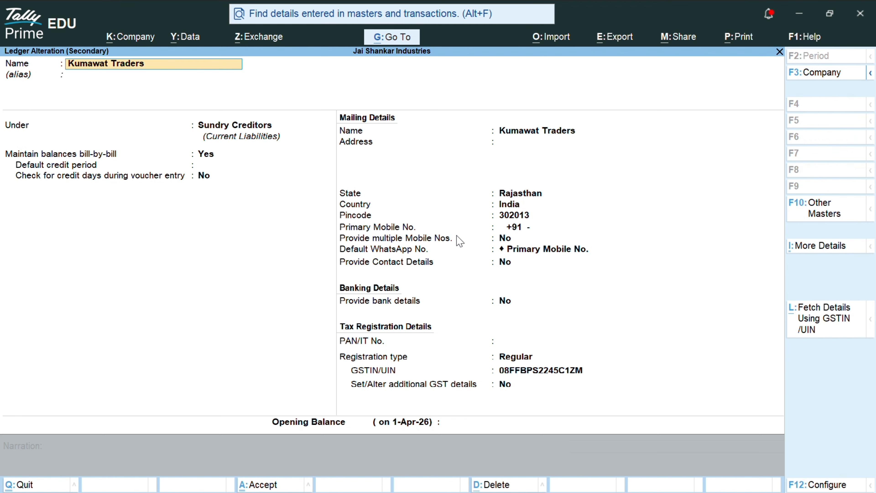
Step: Move the Kumawat Traders ledger under Sundry Debtors, save it, and accept the party details for the sales voucher
key("Return")
key("Return")
key("Return")
type("bto")
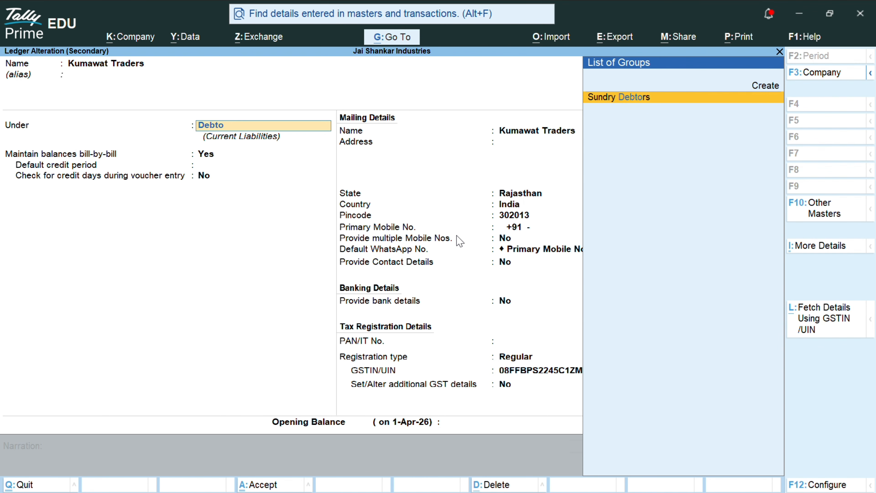
key("Return")
key("ctrl+a")
key("ctrl+a")
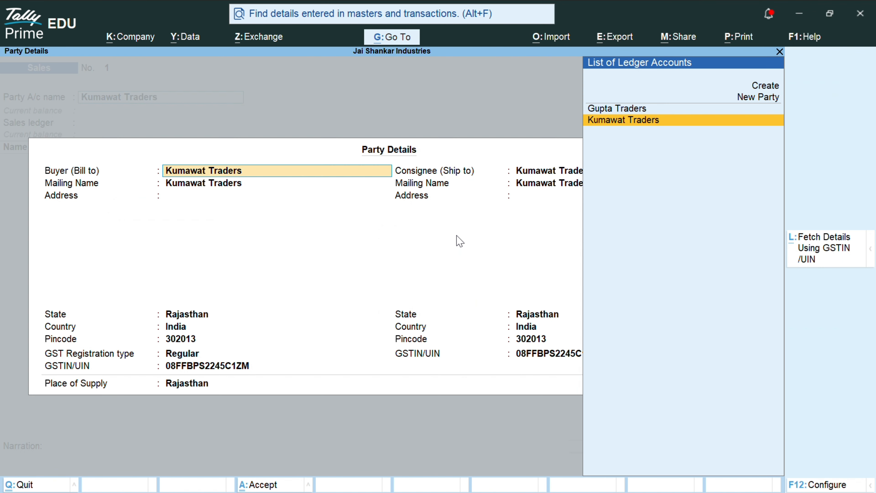
key("ctrl+a")
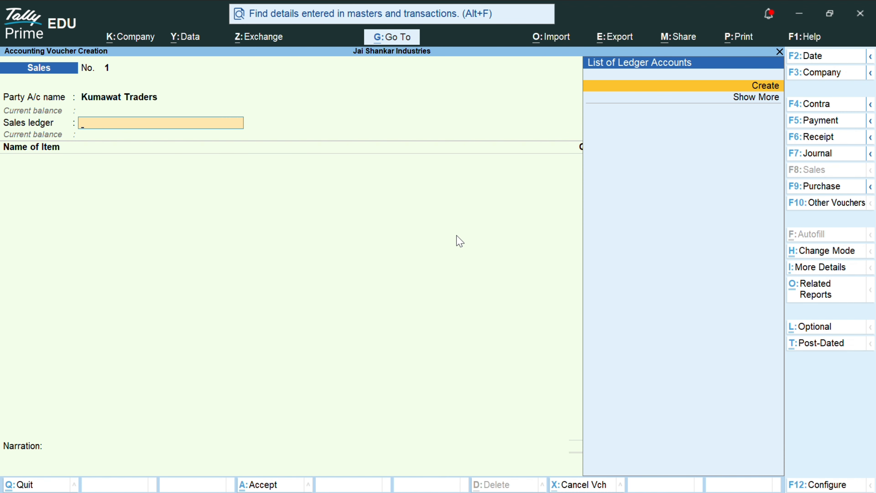
Step: Create a ledger named Sales under Sales Accounts as the voucher's sales ledger
key("alt+c")
type("Sales")
key("Return")
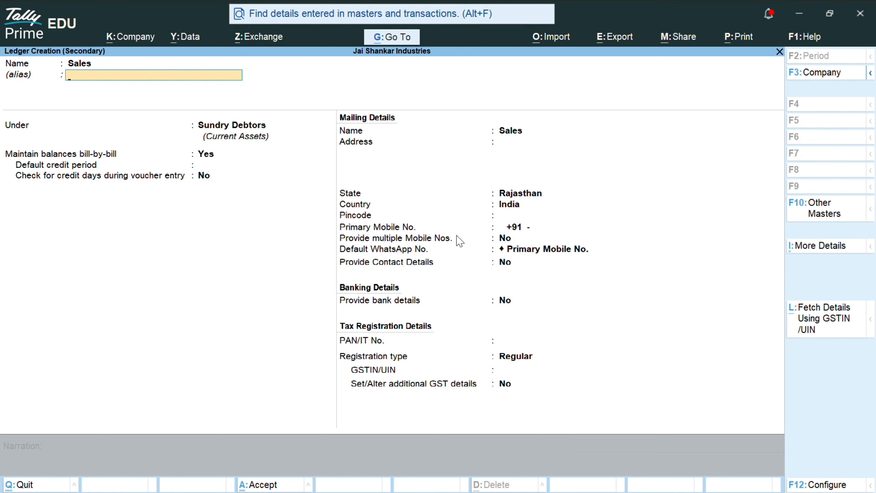
type("Sale")
key("Return")
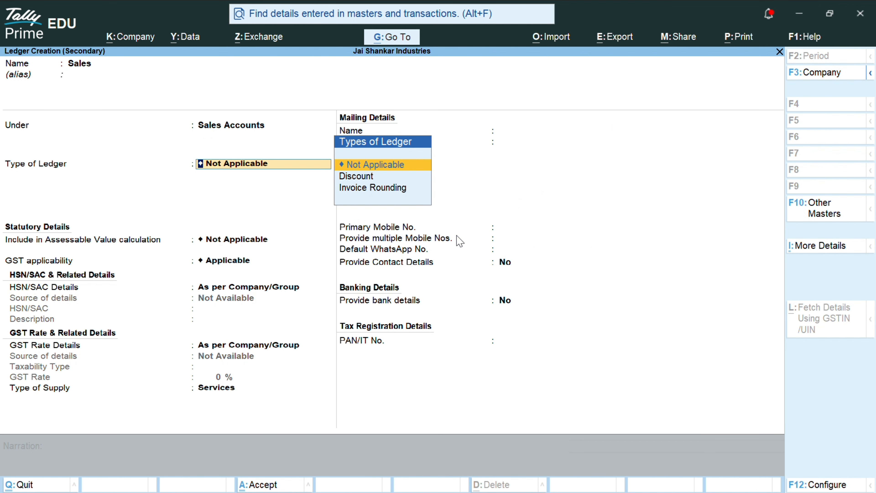
Step: Keep the Sales ledger's default statutory details, set its type of supply to Goods, and save it
key("Return")
key("Return")
key("Return")
key("Return")
key("Return")
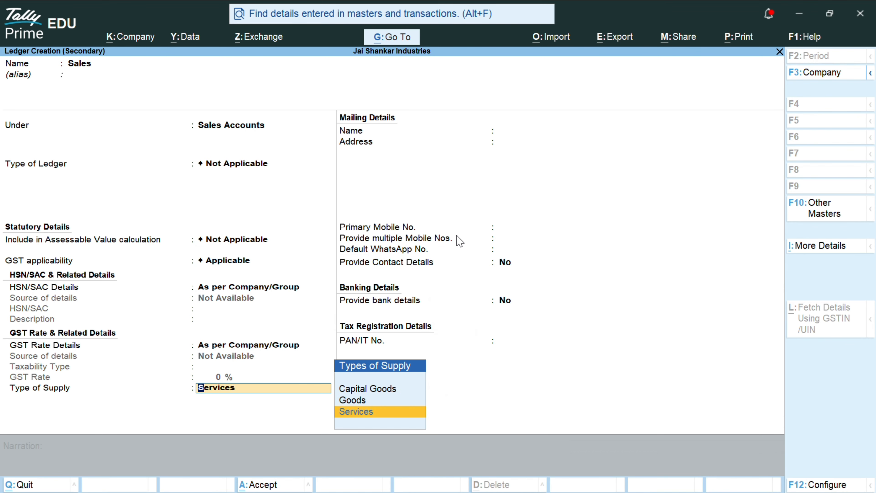
key("Up")
key("Return")
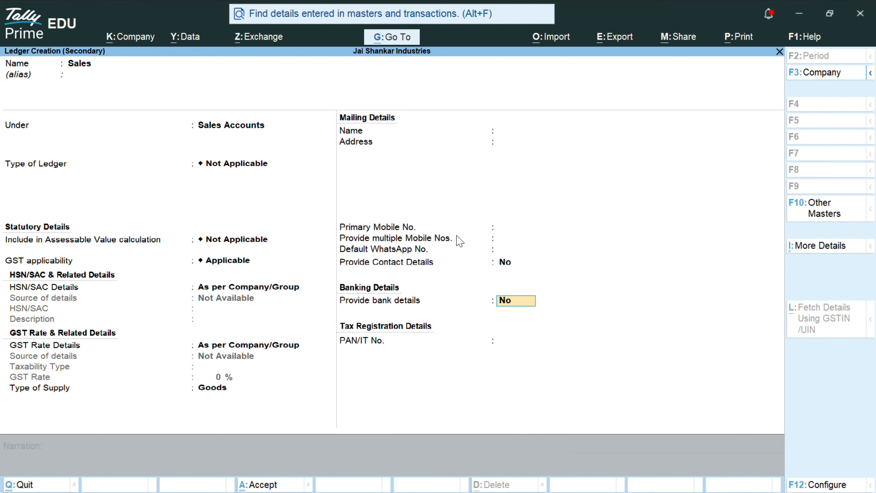
key("ctrl+a")
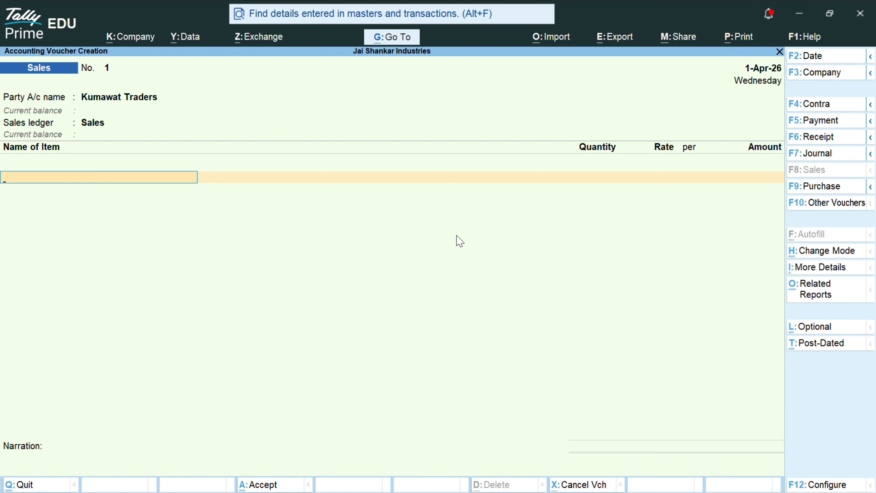
Step: Add 100 kg of Rice at a rate of 50 and accept its GST rate and HSN details as per masters
key("Down")
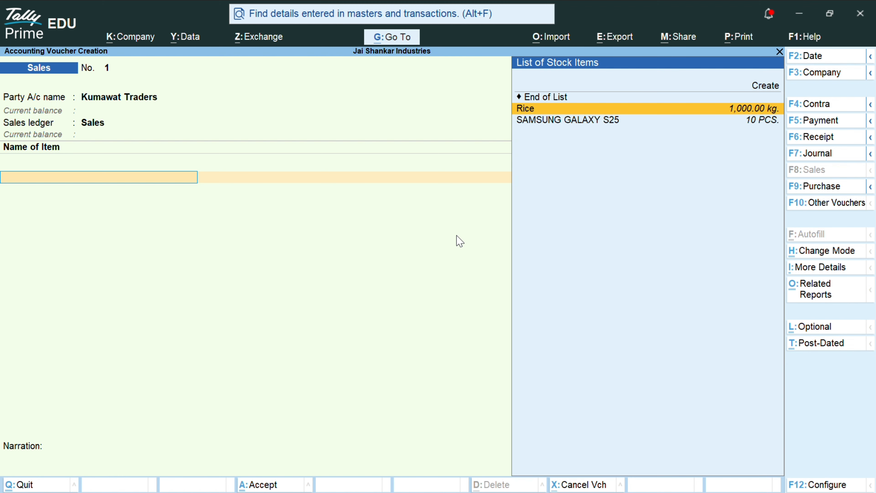
key("Return")
key("Return")
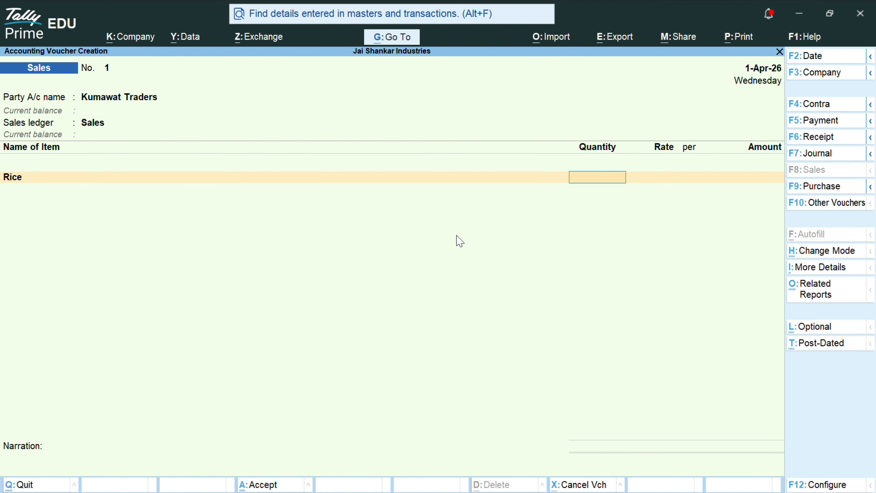
type("100")
key("Return")
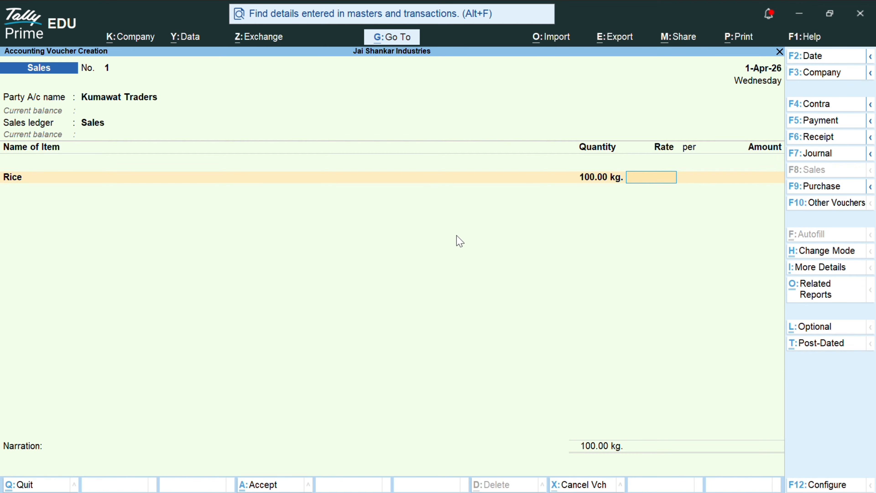
type("50")
key("Return")
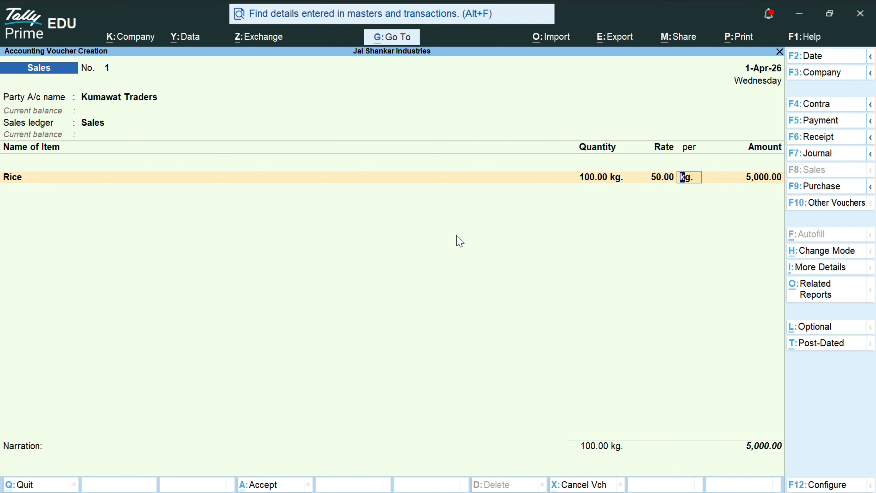
key("Return")
key("Return")
key("Return")
key("Return")
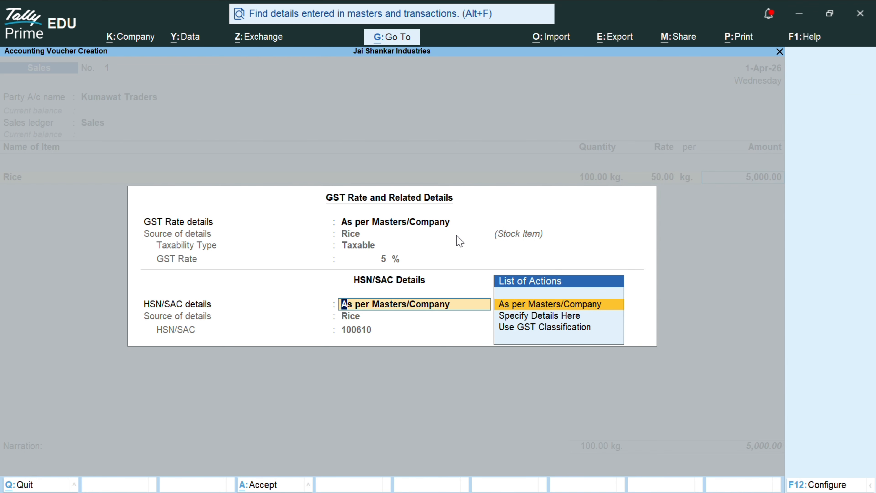
Step: Create a tax ledger named CSGST OUTPUT under Duties & Taxes from the sales voucher
type("C")
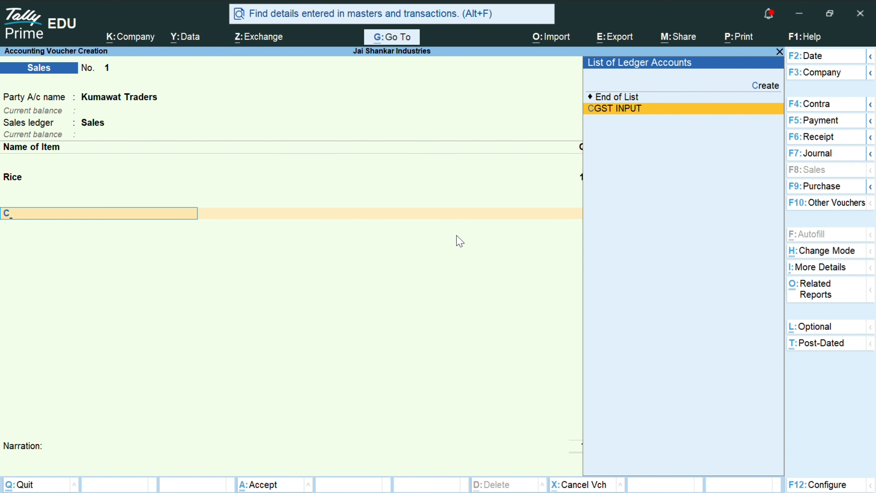
key("Up")
key("Up")
key("Return")
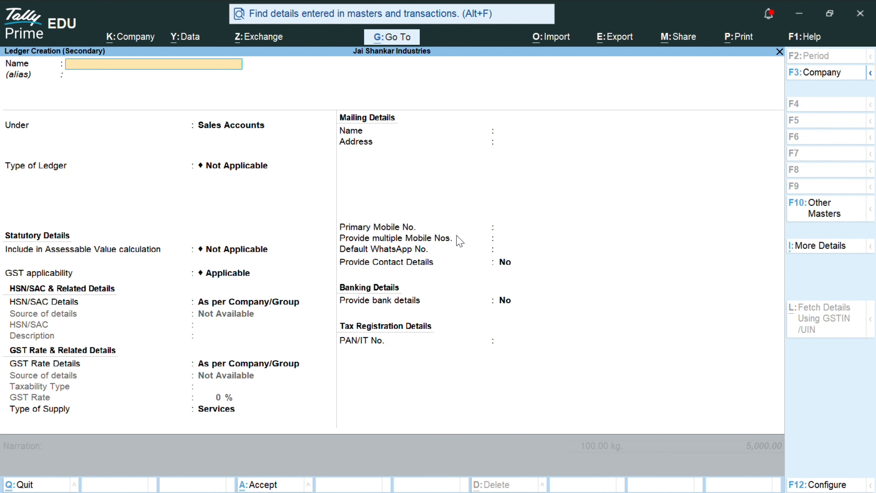
type("CSGST OUTPUT")
key("Return")
key("Return")
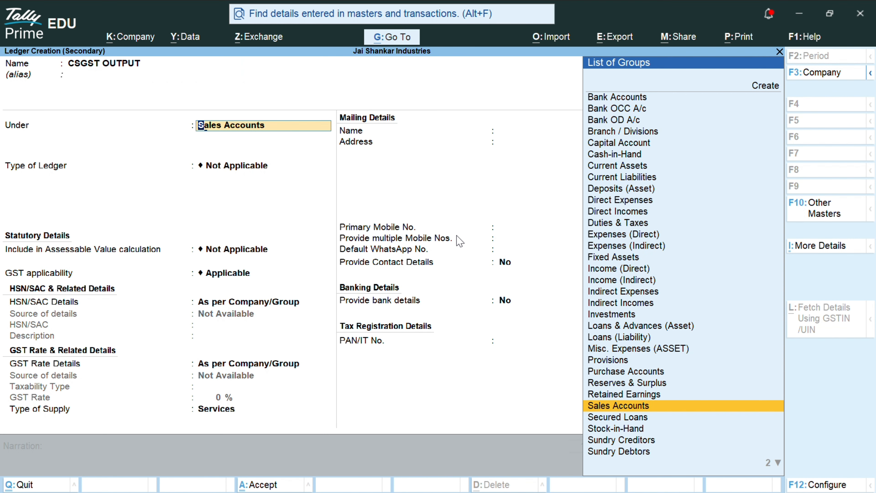
type("DU")
key("Return")
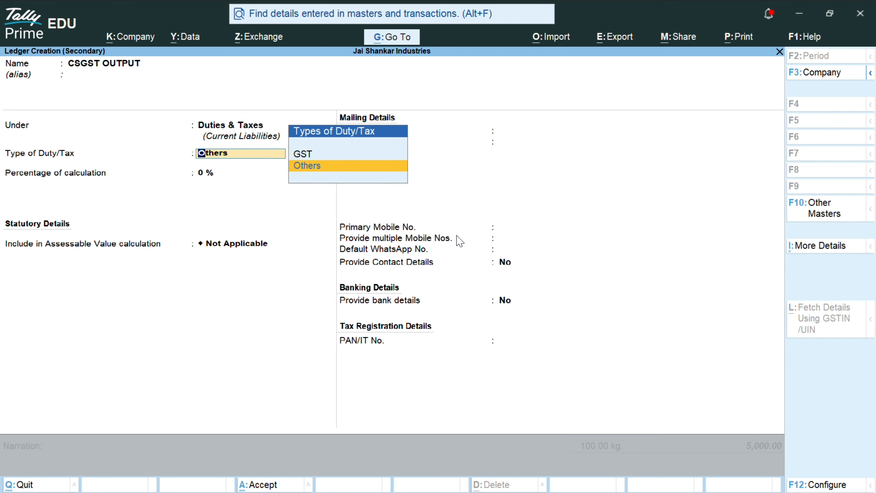
Step: Set the CSGST OUTPUT ledger to GST type CGST with Normal Rounding, save it, and accept its calculated amount in the voucher
key("Up")
key("Return")
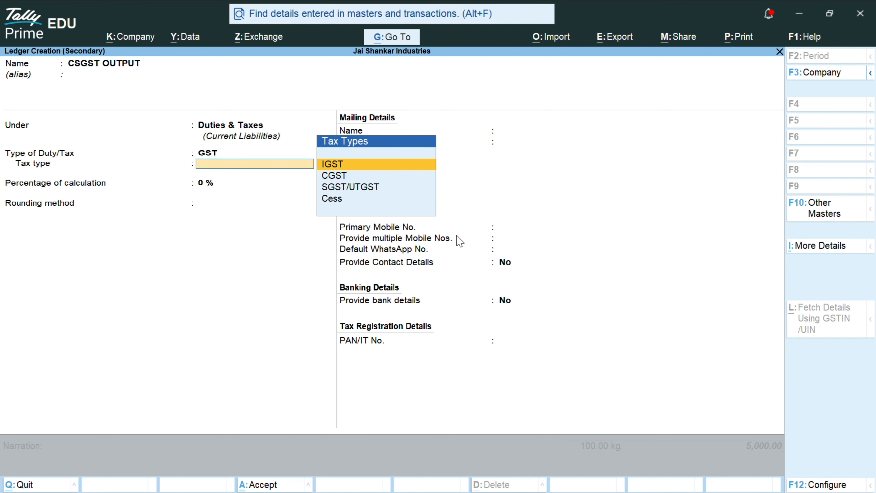
key("Down")
key("Return")
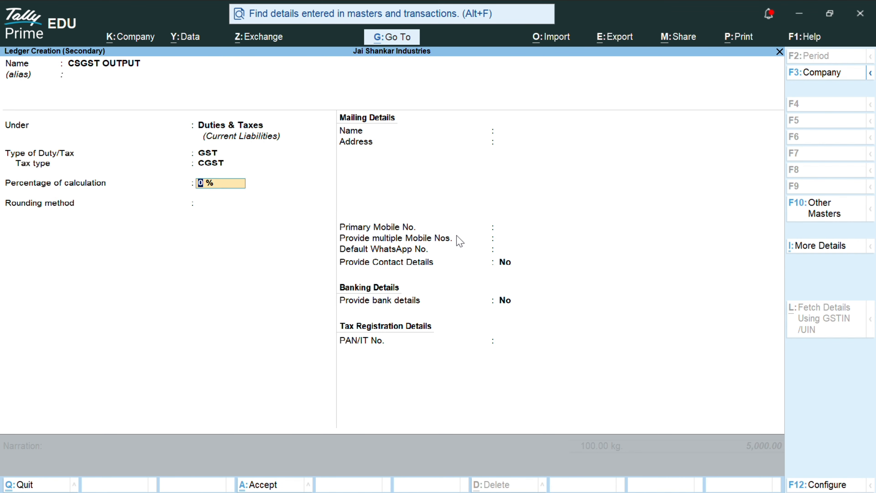
key("Return")
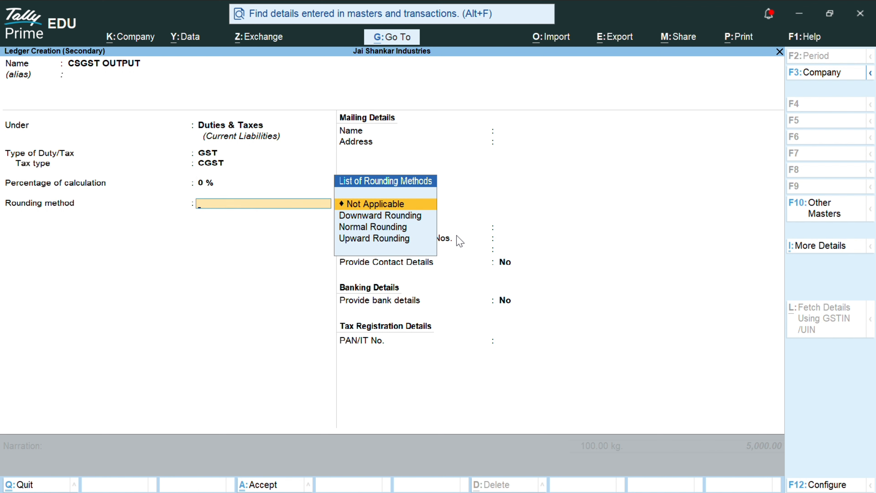
key("Down")
key("Down")
key("Return")
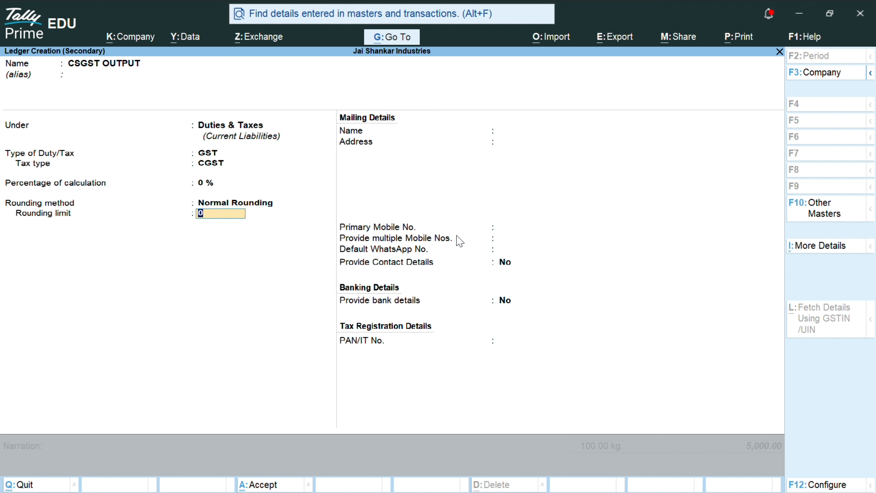
key("ctrl")
key("ctrl+a")
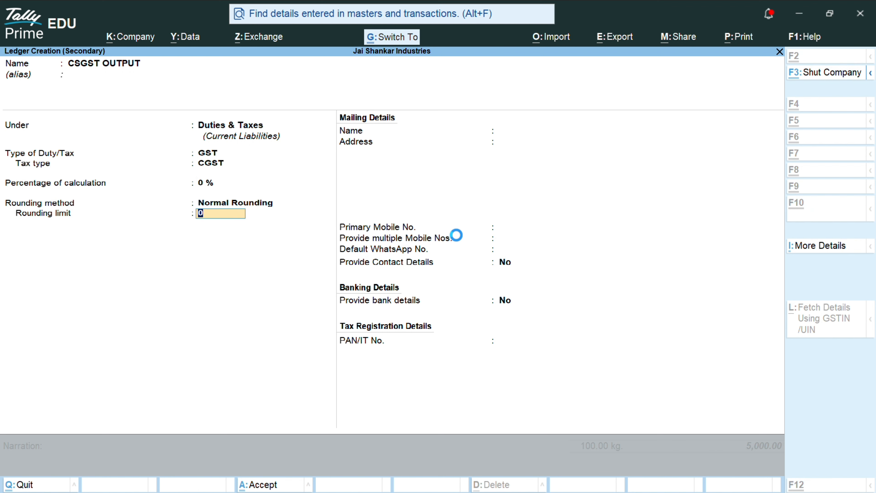
key("Return")
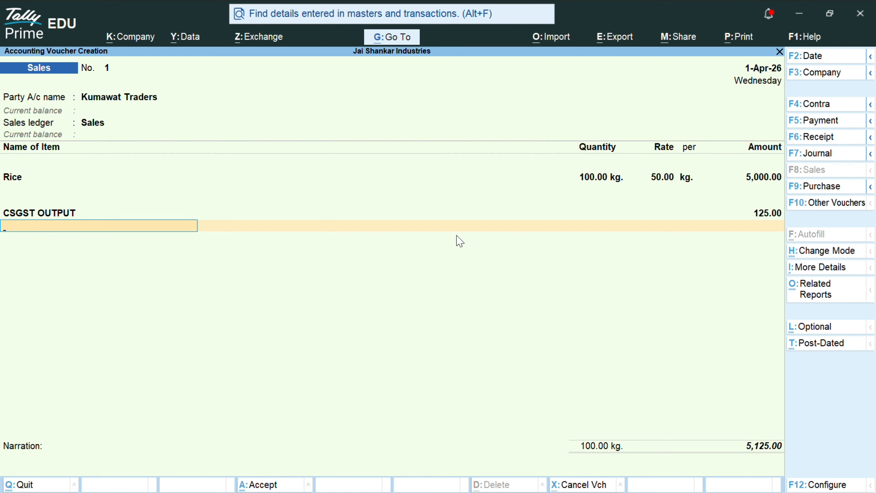
Step: Create a ledger named SGST OUTPUT under Duties & Taxes with duty type GST and tax type SGST/UTGST
key("alt+c")
type("SGST")
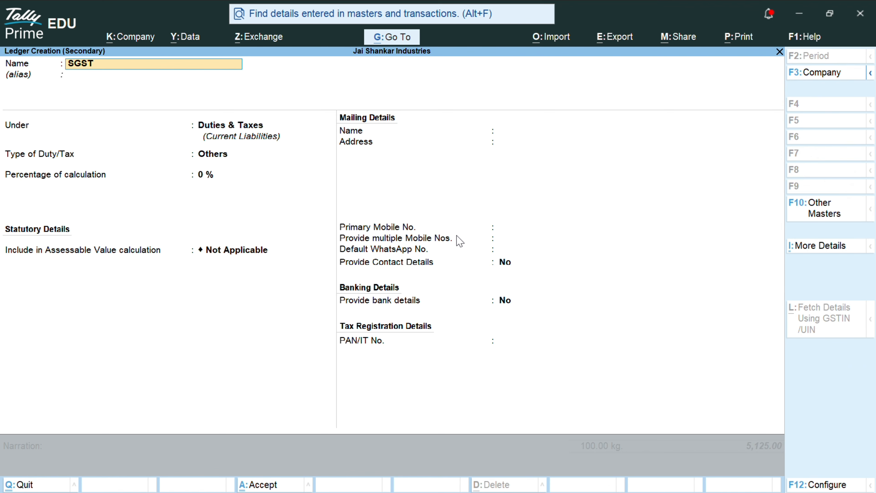
type(" OUTPUT")
key("Return")
key("Return")
key("Up")
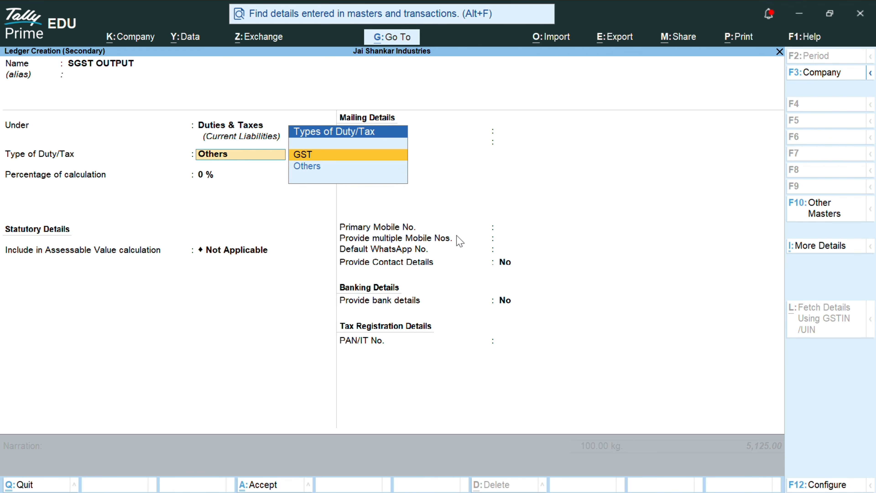
key("Return")
key("Down")
key("Down")
key("Return")
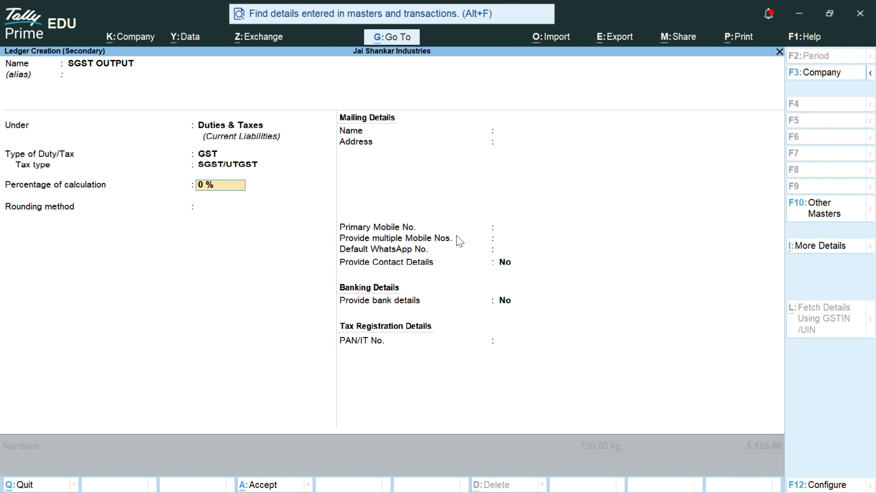
Step: Set Normal Rounding for the SGST OUTPUT ledger, save it, and accept its calculated amount in the voucher
key("Return")
key("Down")
key("Down")
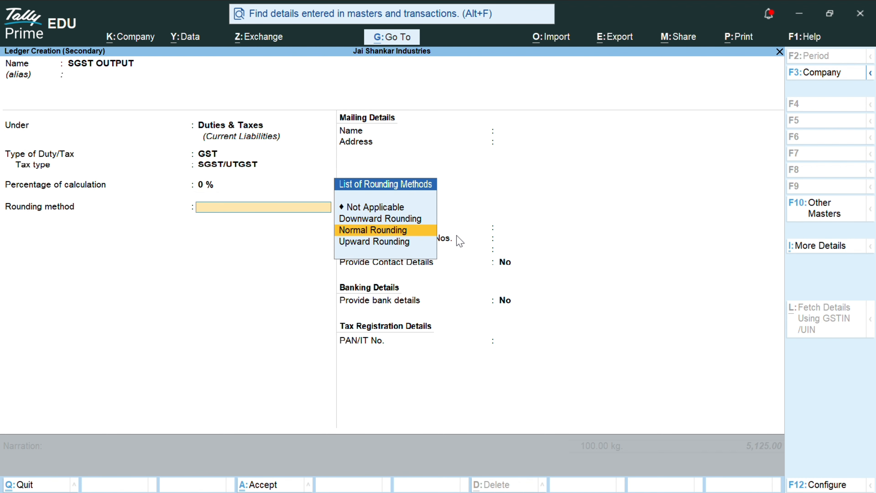
key("Return")
key("ctrl+a")
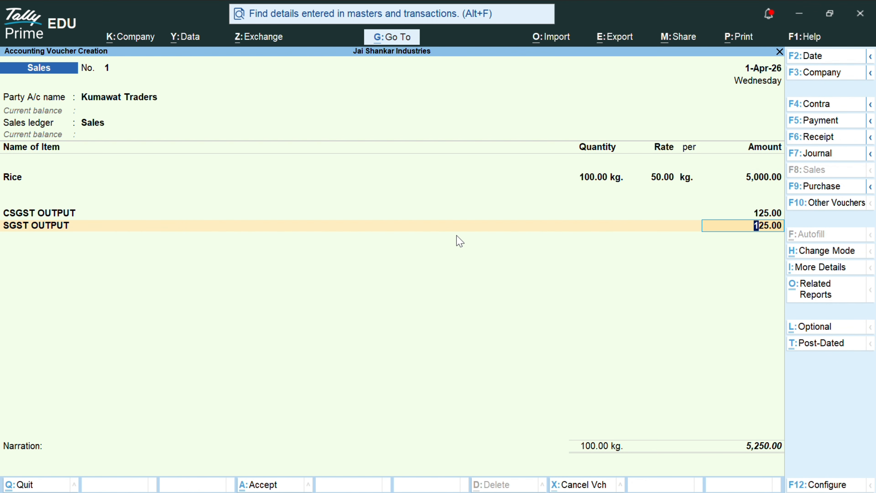
key("Return")
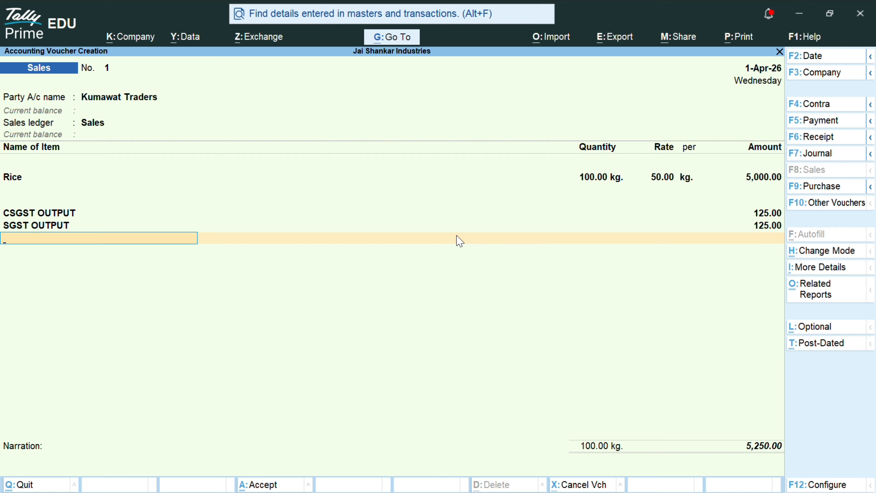
Step: Calculate 125*2 in the built-in calculator to check the combined output tax, and close it
key("ctrl")
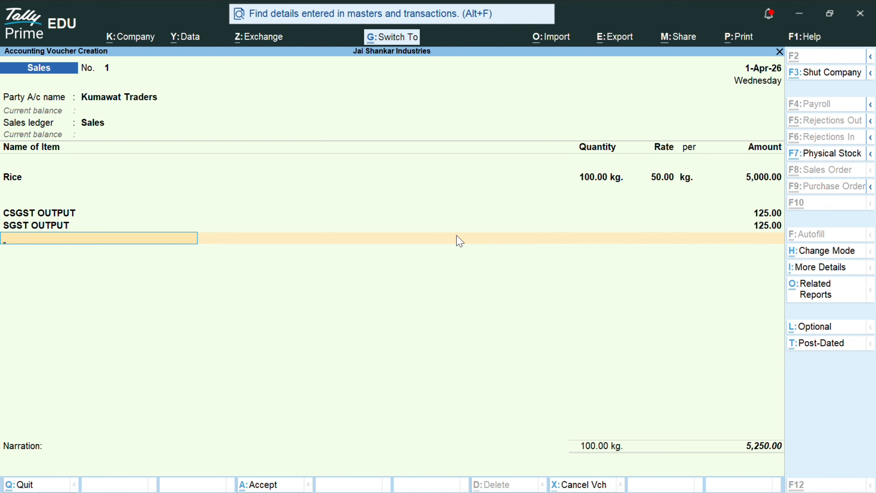
key("ctrl+n")
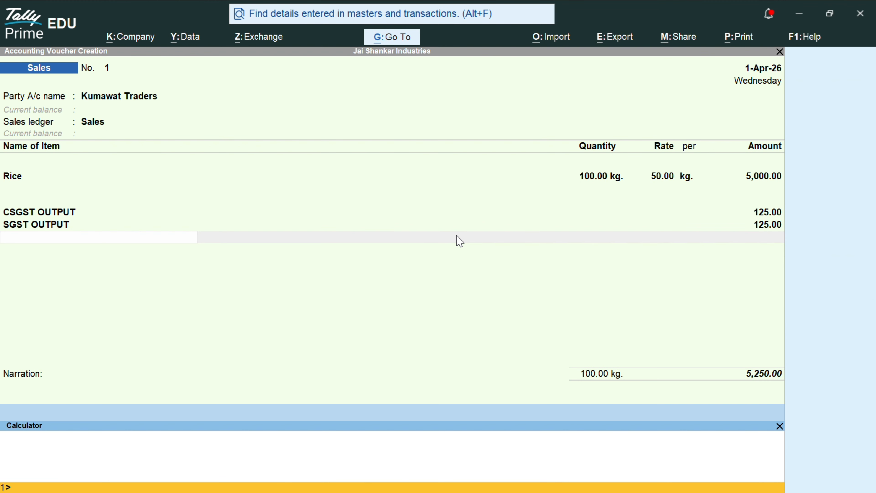
type("12582")
key("BackSpace")
key("BackSpace")
type("*2")
key("Return")
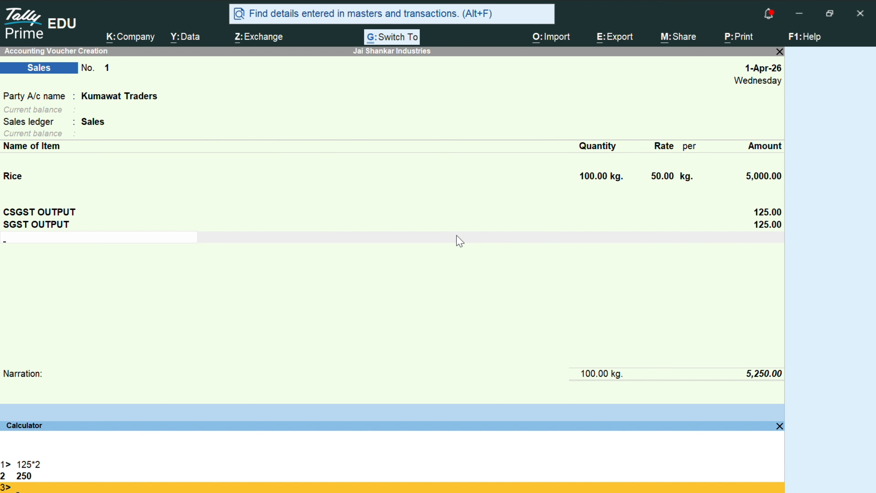
key("Escape")
Step: Go back from the tax ledger lines to the Rice entry and open a blank item line below it
key("BackSpace")
key("BackSpace")
key("BackSpace")
key("BackSpace")
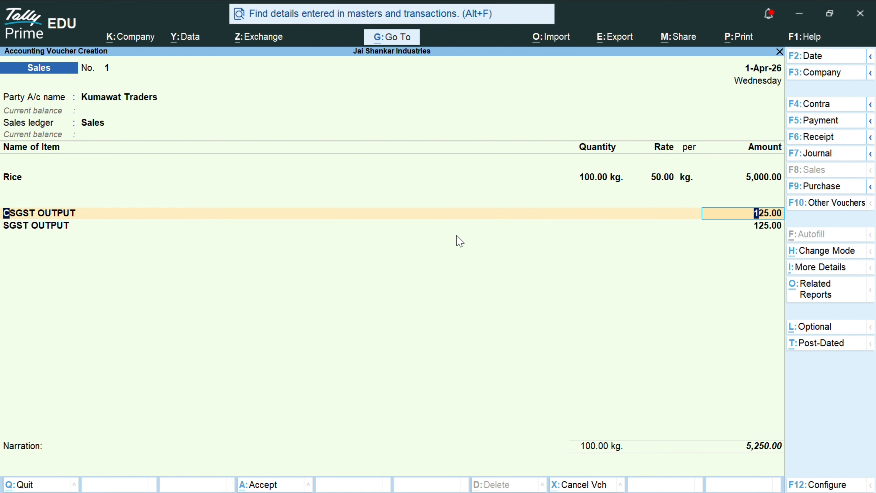
key("BackSpace")
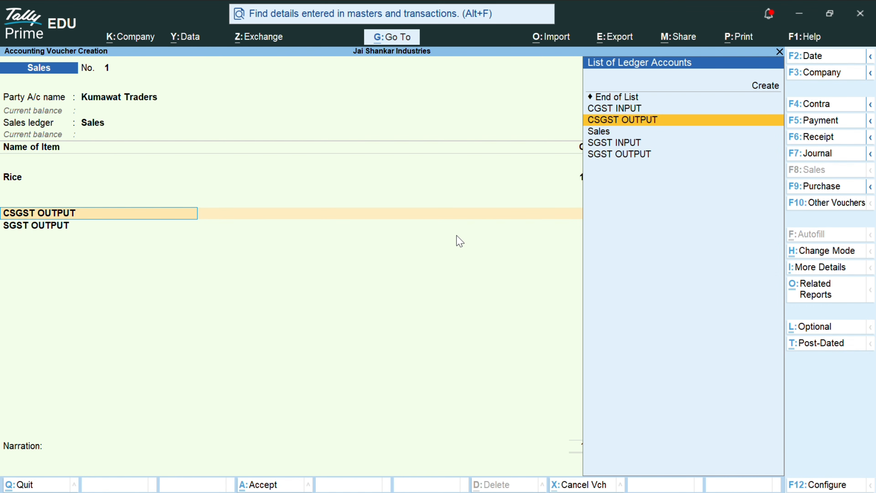
key("BackSpace")
key("BackSpace")
key("Return")
key("Return")
key("Return")
key("Return")
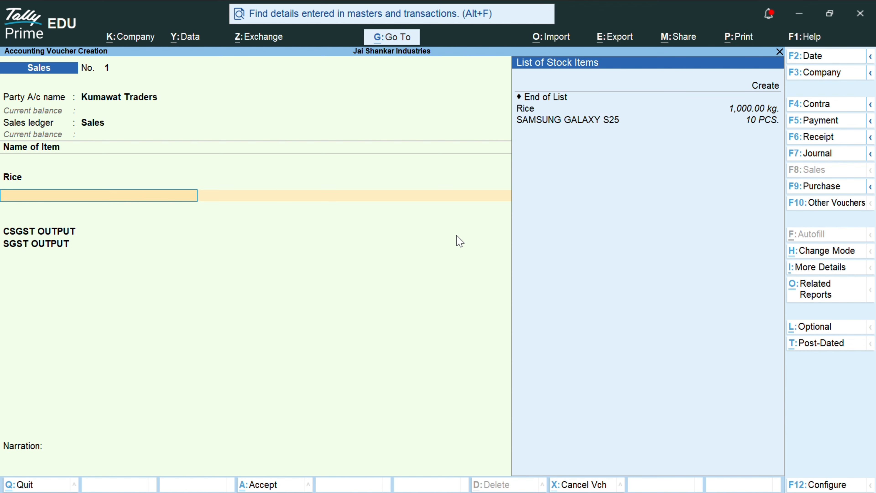
Step: Add SAMSUNG GALAXY S25 as the second stock item in the sales voucher, leaving its description blank
key("Down")
key("Down")
key("Down")
key("Down")
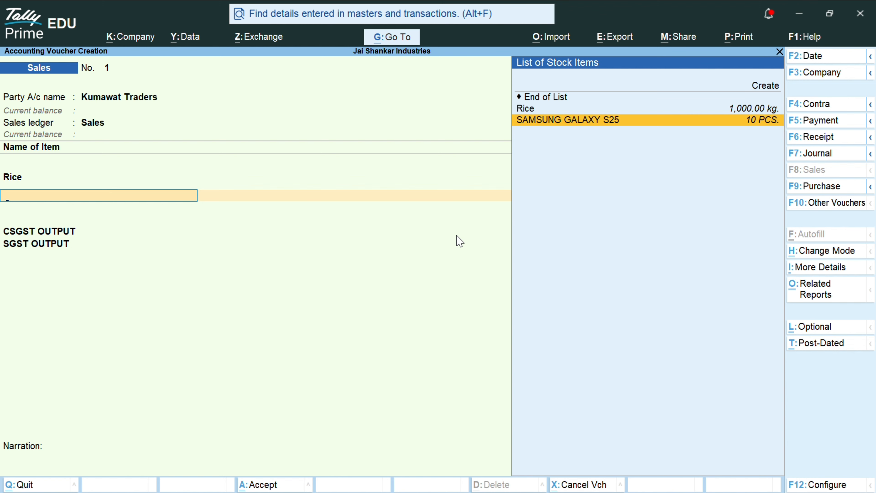
key("Return")
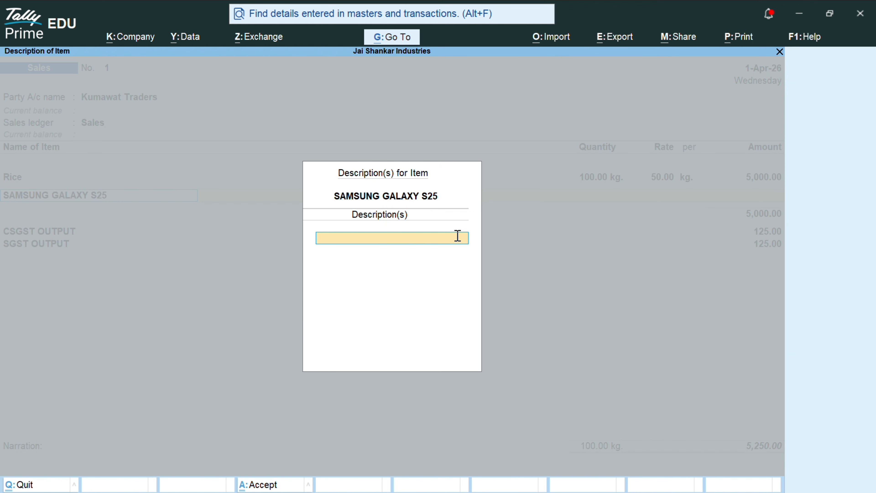
key("Return")
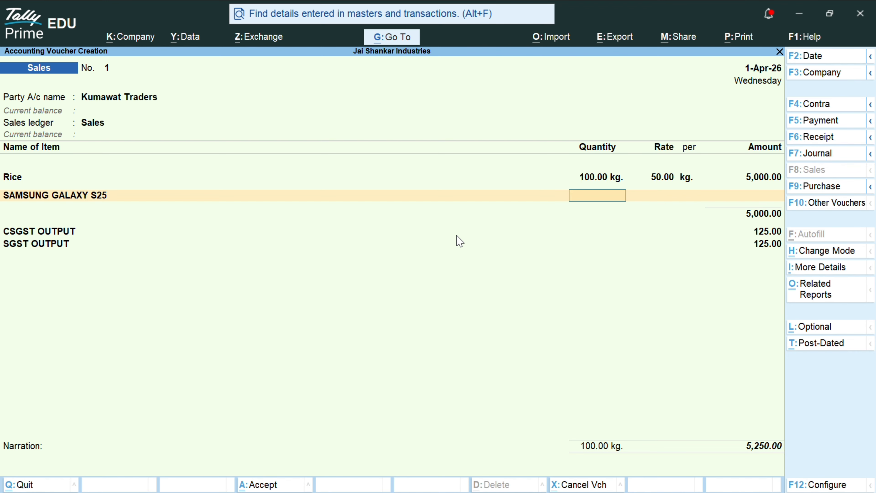
Step: Calculate the phone sale value as 2*25000 and its GST as 50000*18% in the built-in calculator
key("ctrl+n")
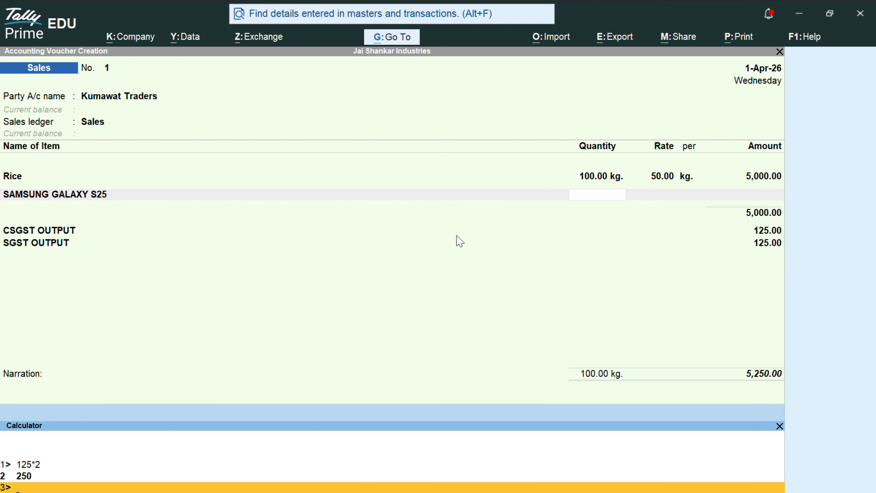
type("2")
type("*25000")
key("Return")
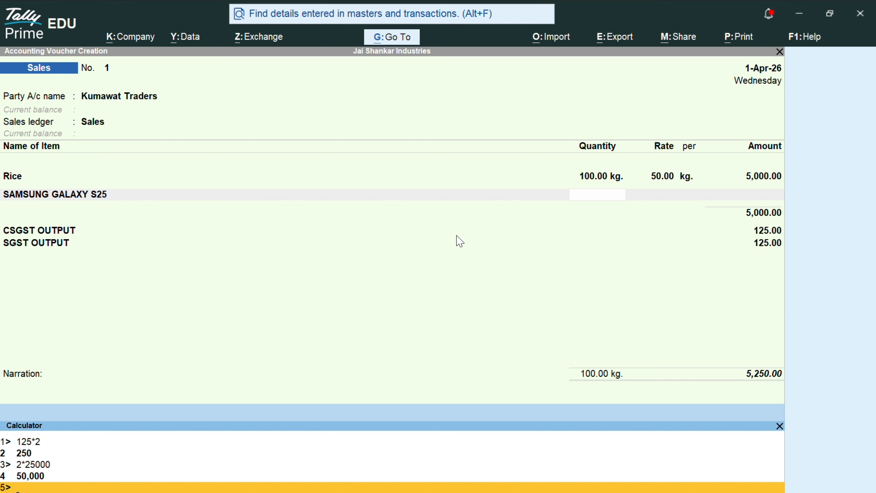
type("50000*")
type("18%")
key("Return")
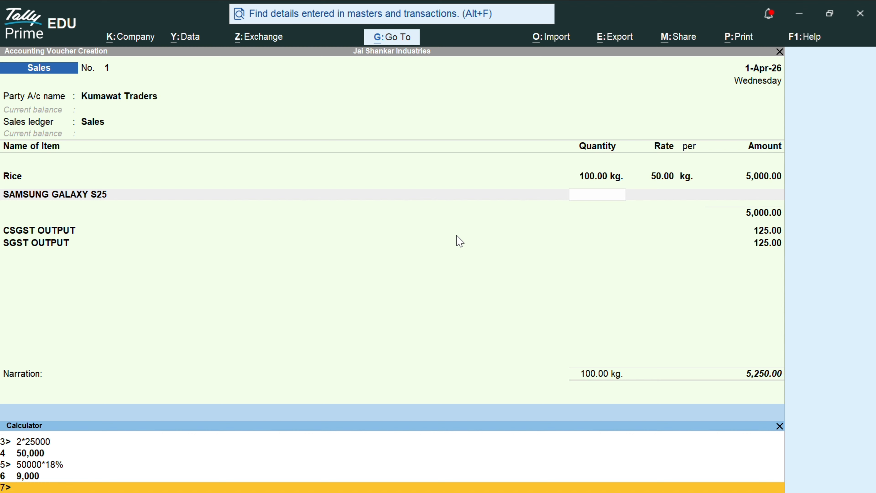